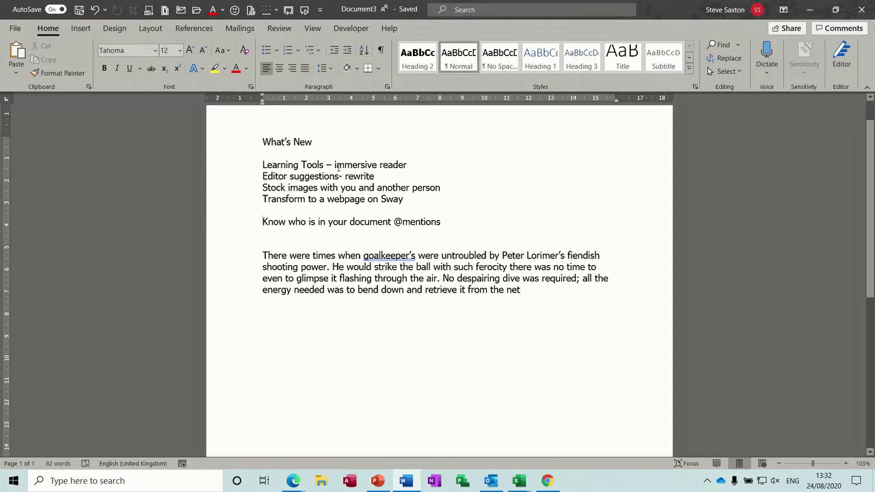
# Open the document in Immersive Reader and set the page color to light tan yellow
pyautogui.click(313, 29)
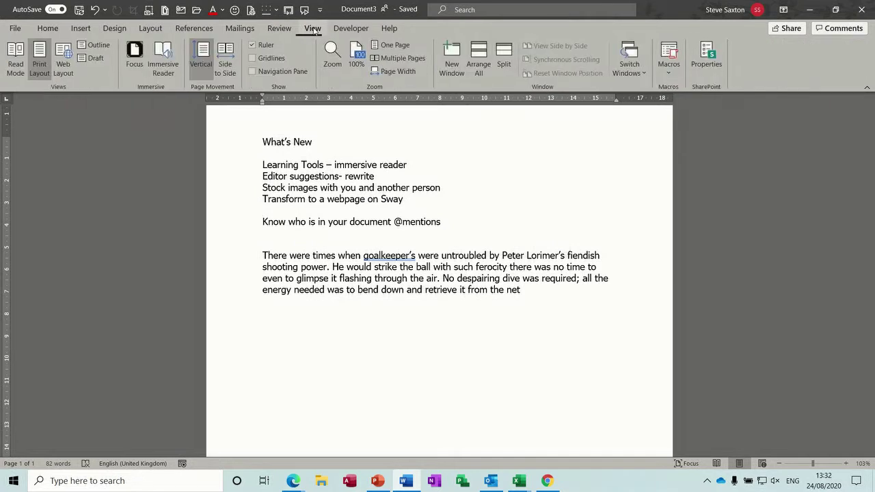
pyautogui.click(167, 60)
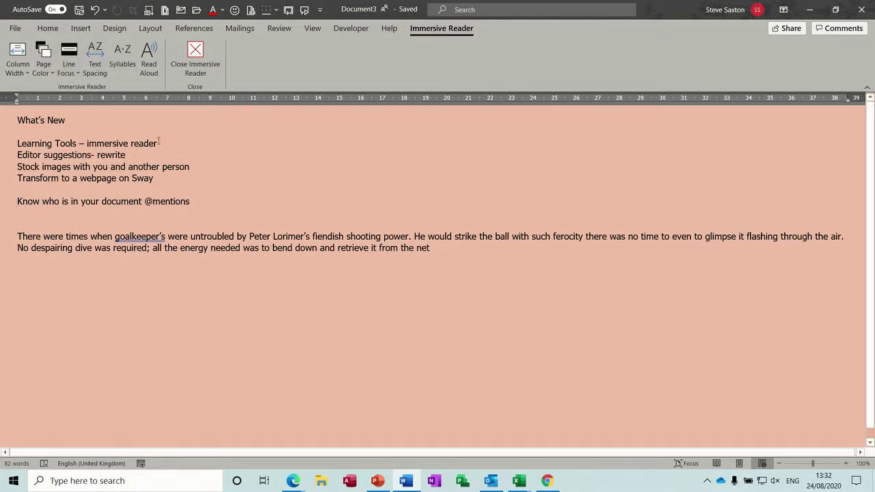
pyautogui.click(53, 77)
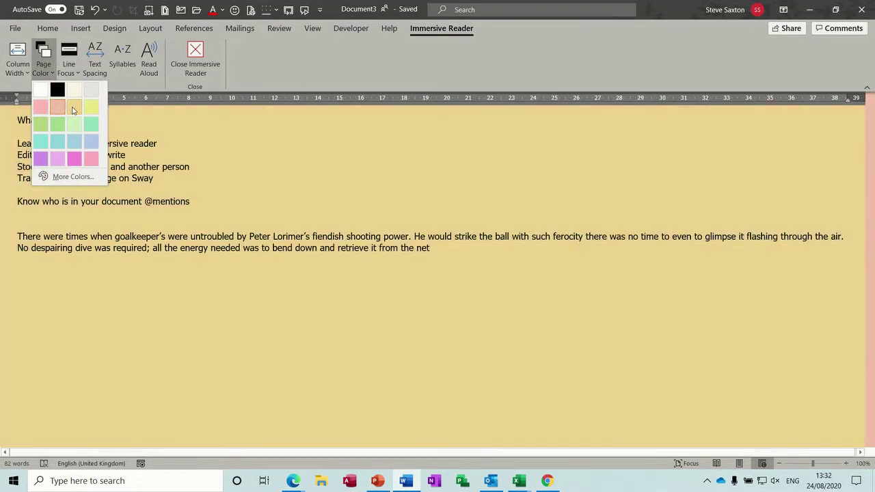
pyautogui.click(73, 107)
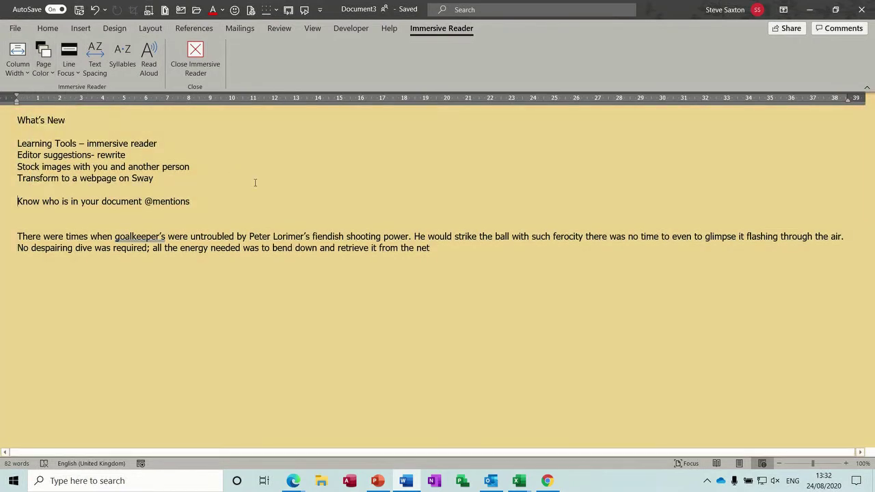
# Try turquoise, white and light purple page colors, and settle on light blue
pyautogui.click(53, 73)
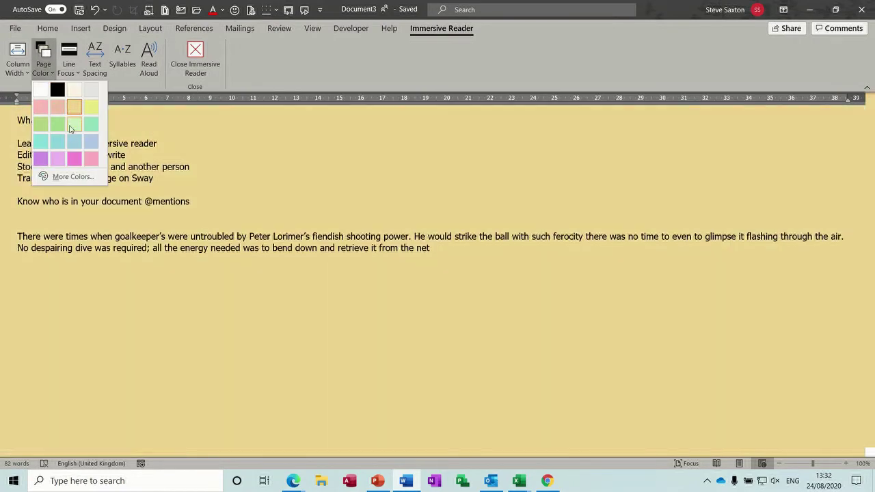
pyautogui.click(57, 141)
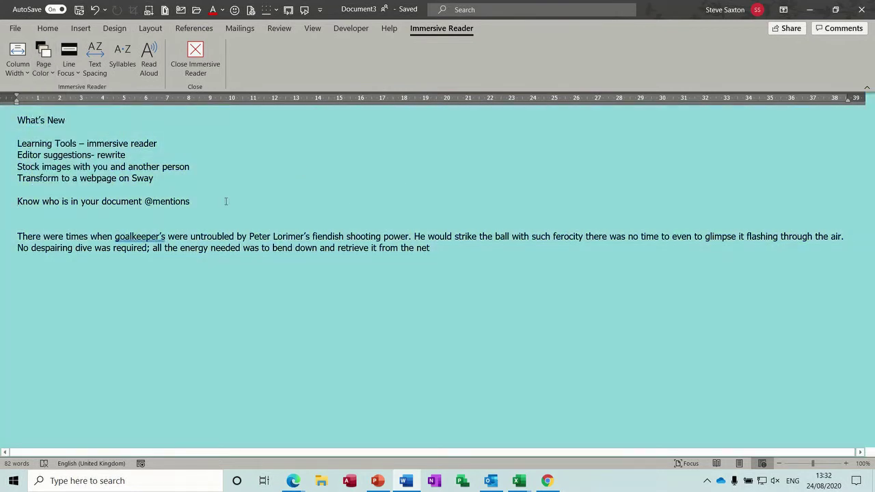
pyautogui.click(49, 75)
pyautogui.click(41, 90)
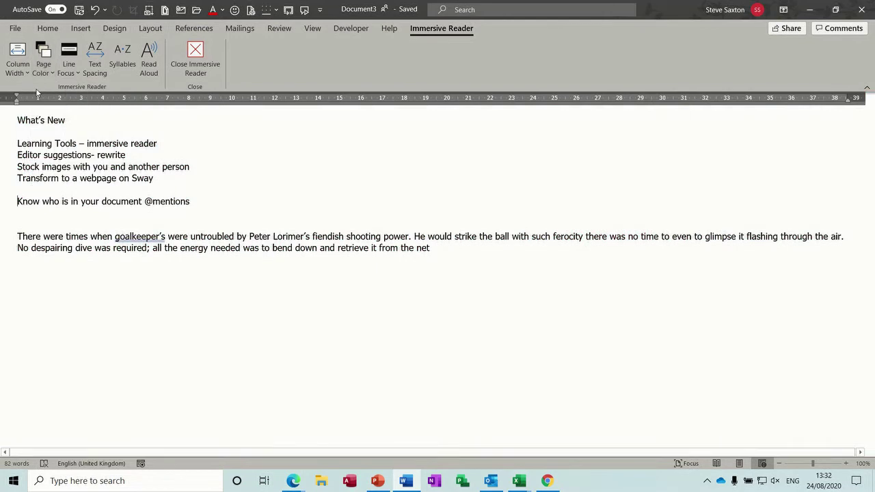
pyautogui.click(45, 68)
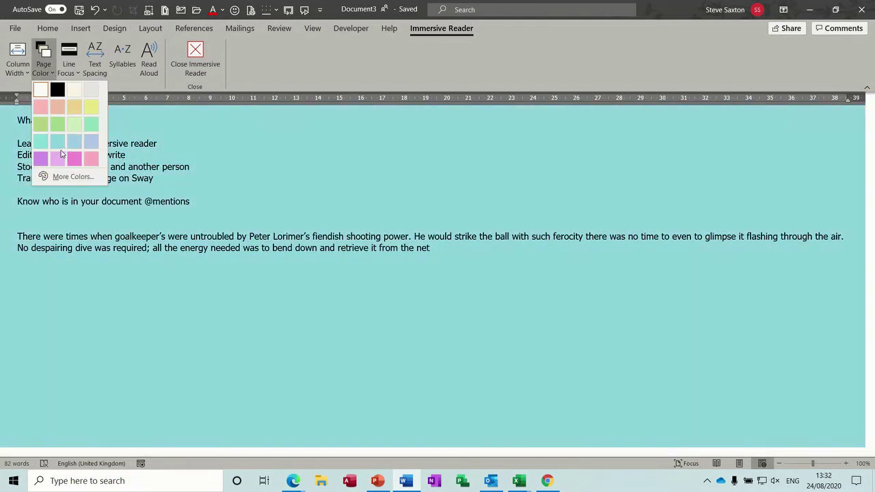
pyautogui.click(58, 158)
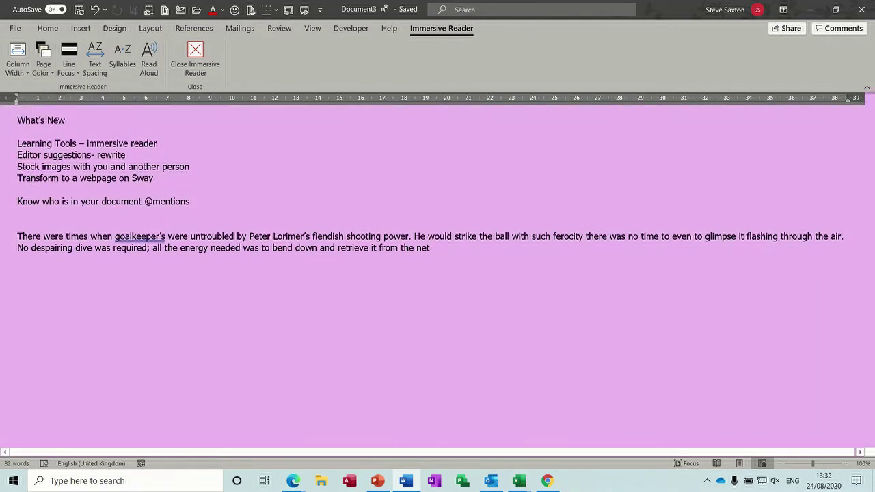
pyautogui.click(45, 68)
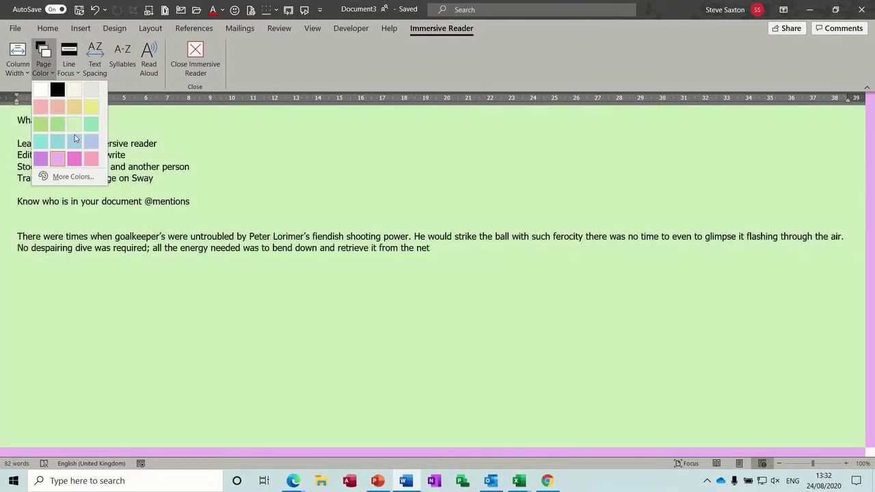
pyautogui.click(76, 142)
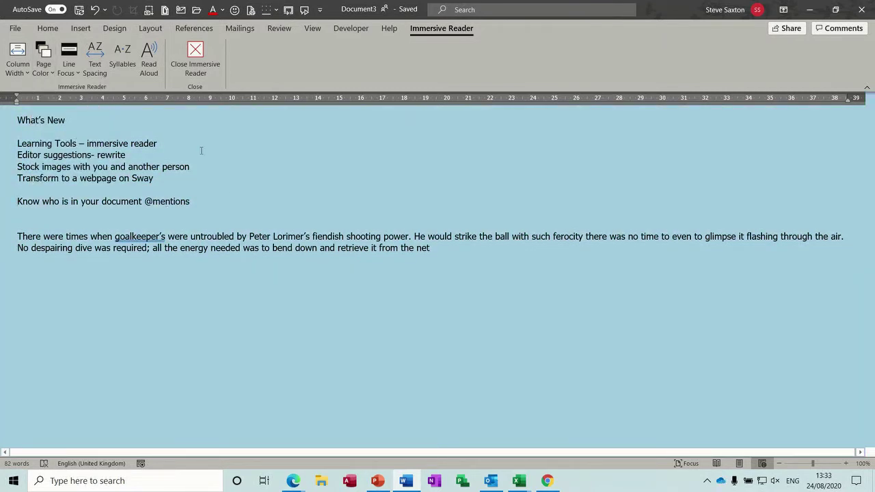
# Try the Very Narrow, Narrow and Moderate column widths, and return the column width to Wide
pyautogui.click(27, 74)
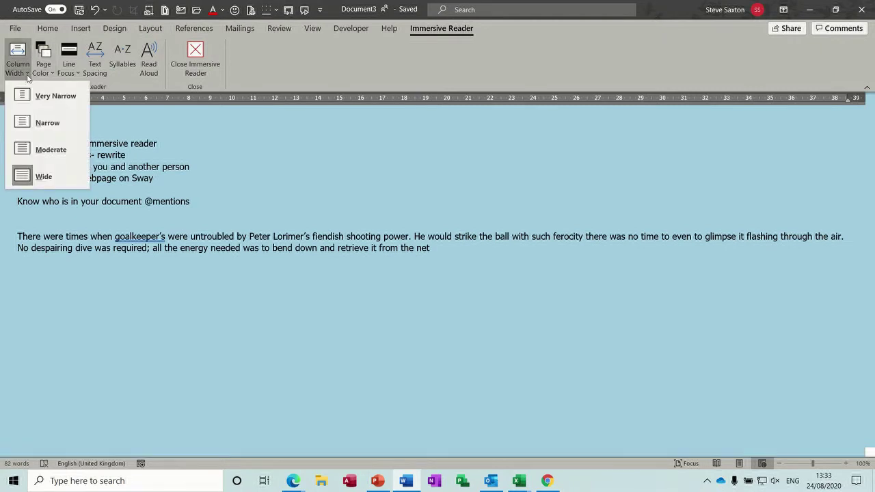
pyautogui.click(32, 100)
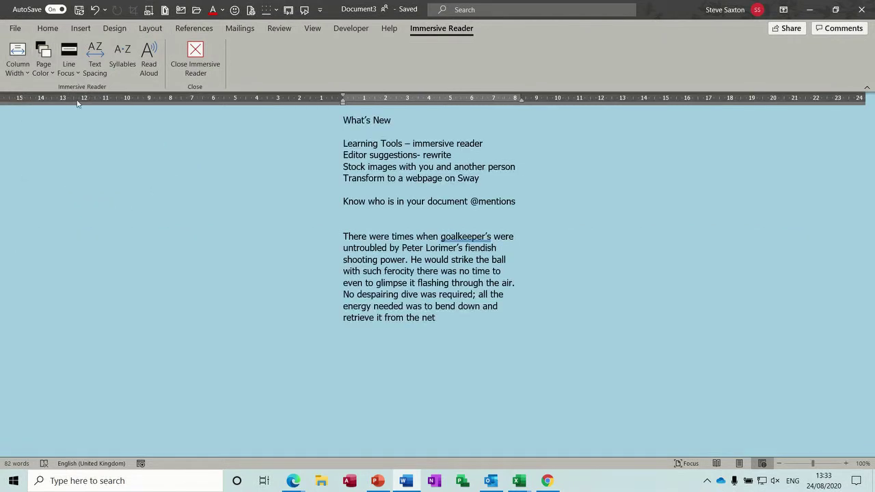
pyautogui.click(24, 69)
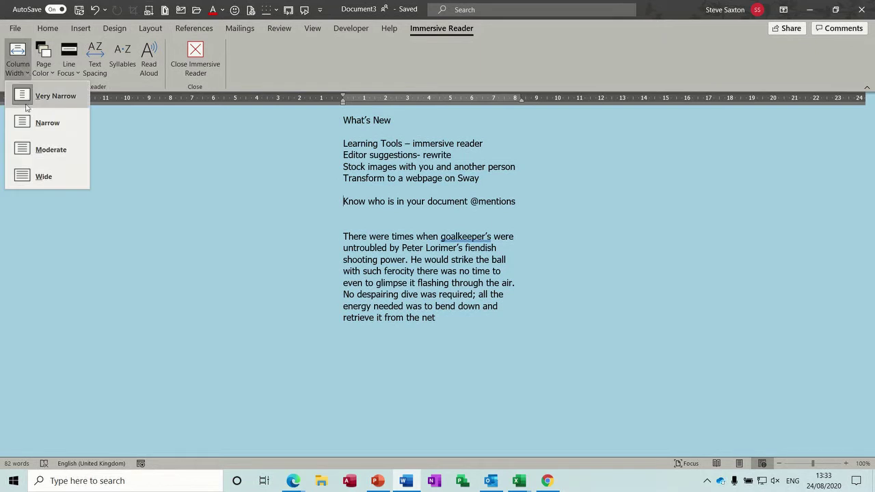
pyautogui.click(30, 123)
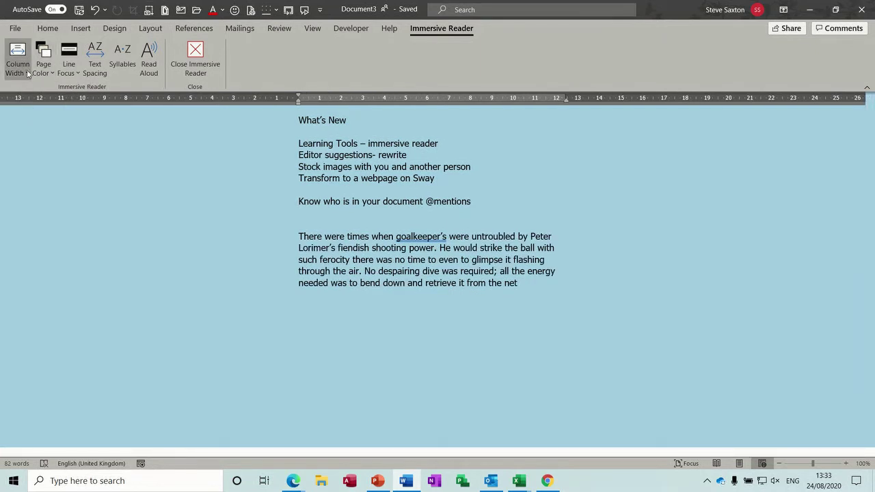
pyautogui.click(28, 73)
pyautogui.click(36, 151)
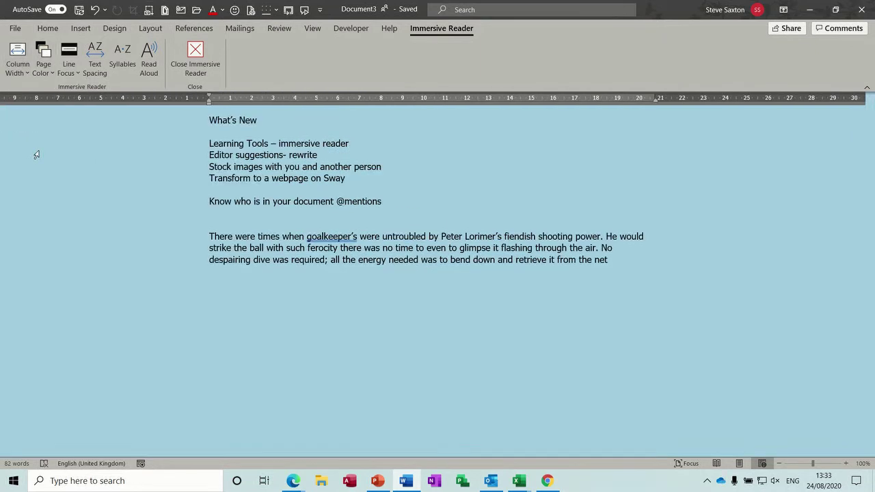
pyautogui.click(28, 71)
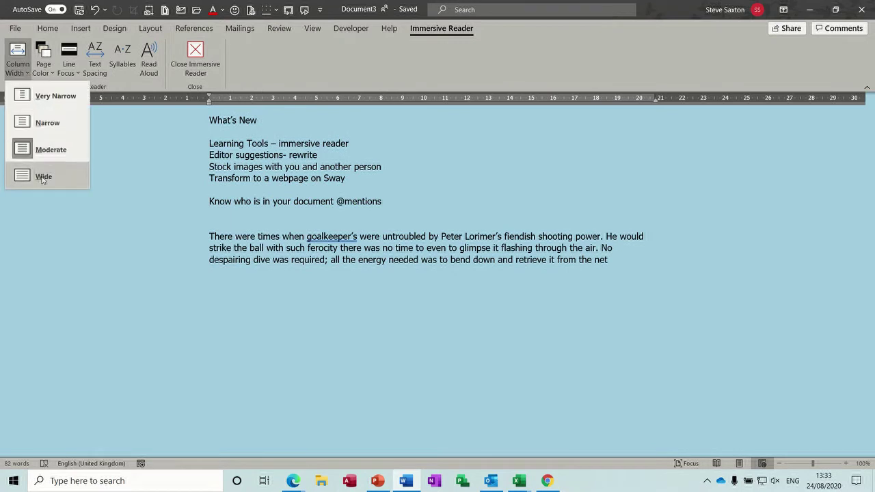
pyautogui.click(43, 179)
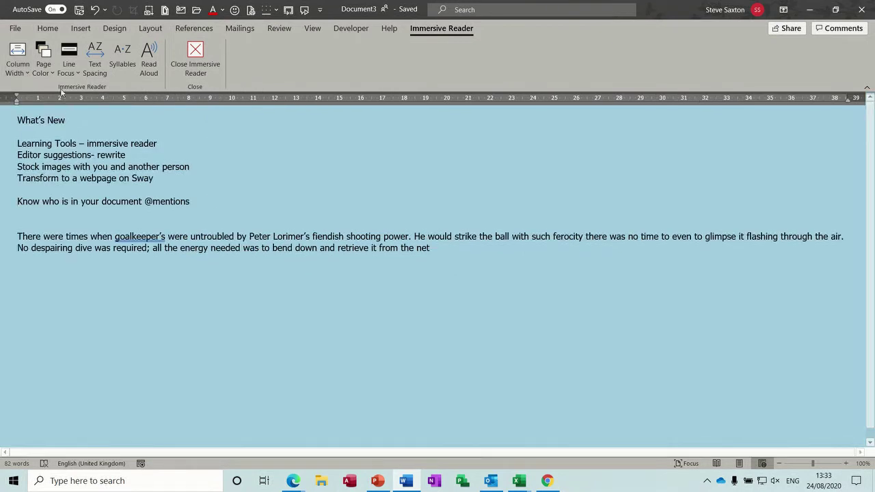
# Move a One Line focus up line by line to the "What's New" heading, and set Line Focus back to None
pyautogui.click(78, 74)
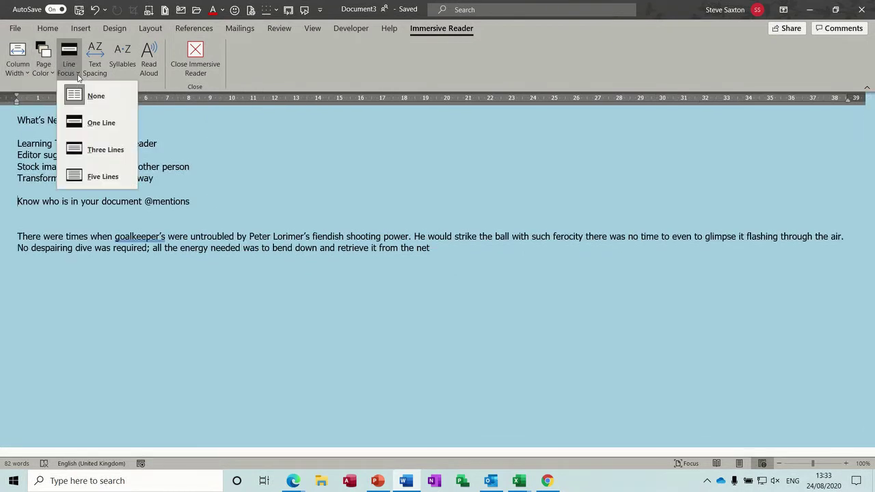
pyautogui.click(102, 127)
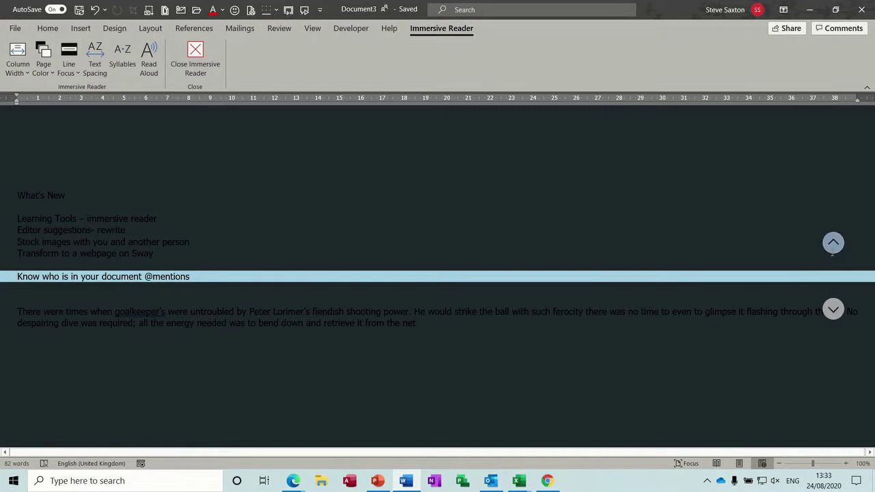
pyautogui.click(834, 243)
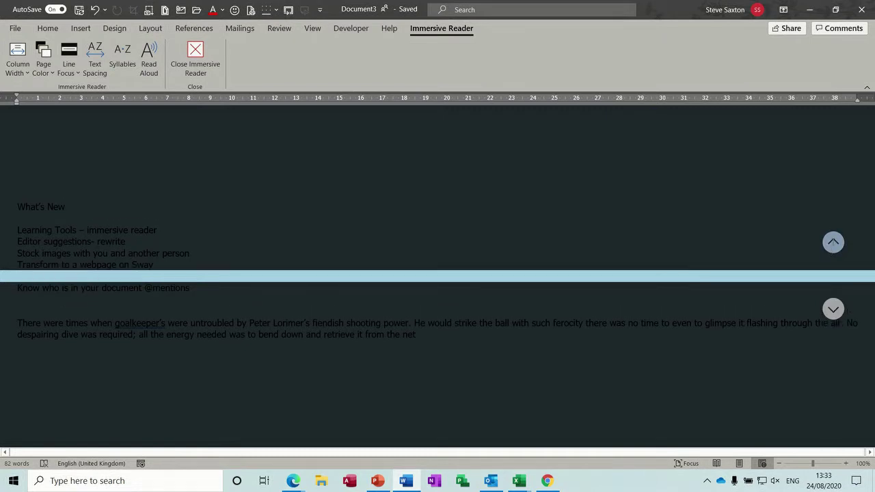
pyautogui.click(834, 243)
pyautogui.click(833, 243)
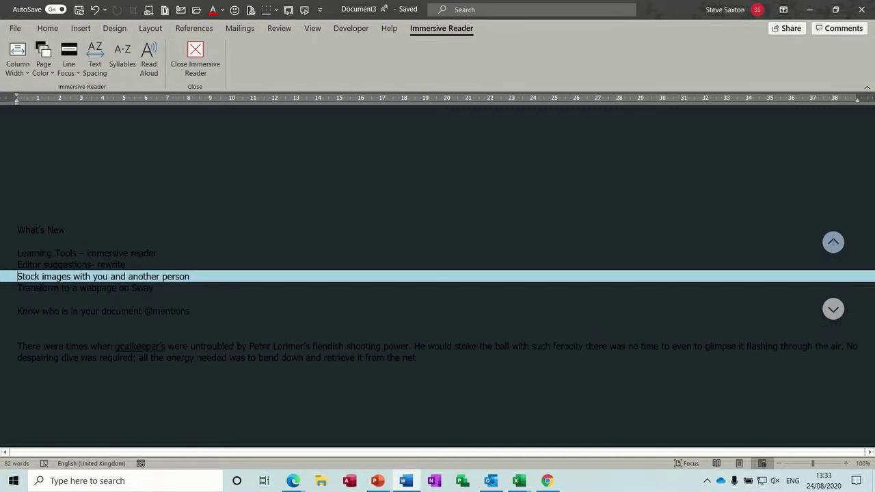
pyautogui.click(833, 242)
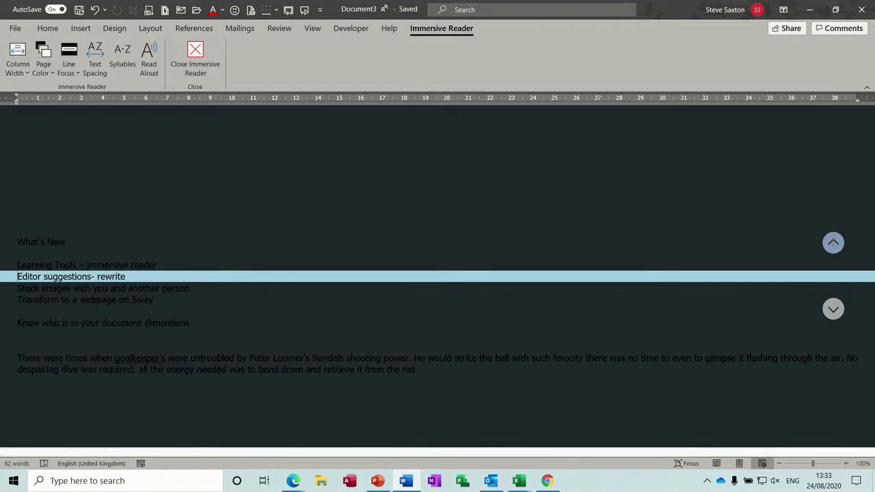
pyautogui.click(833, 243)
pyautogui.click(834, 243)
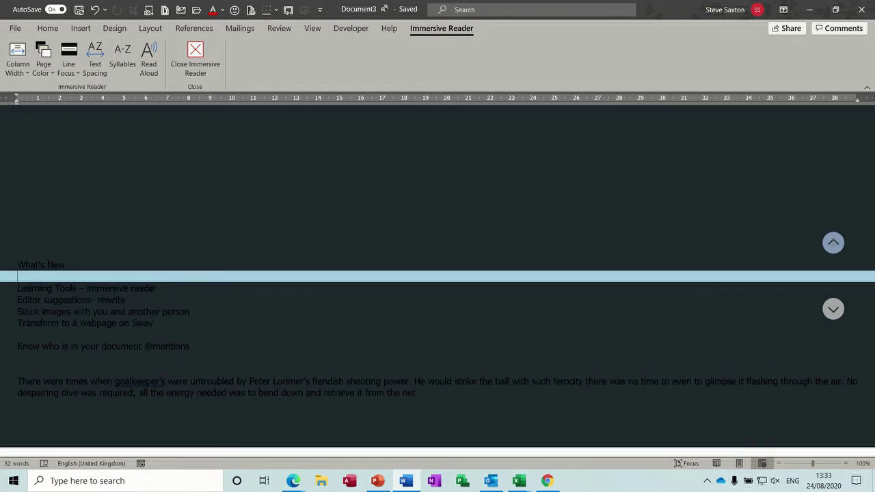
pyautogui.click(834, 243)
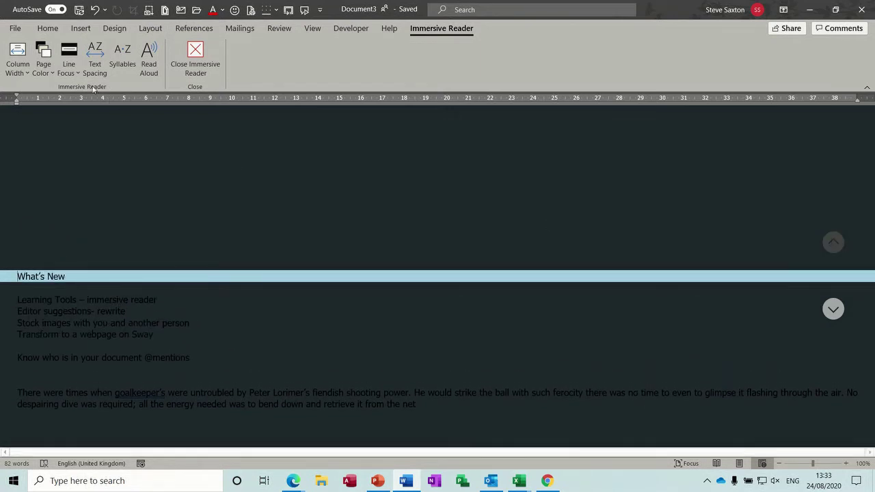
pyautogui.click(68, 58)
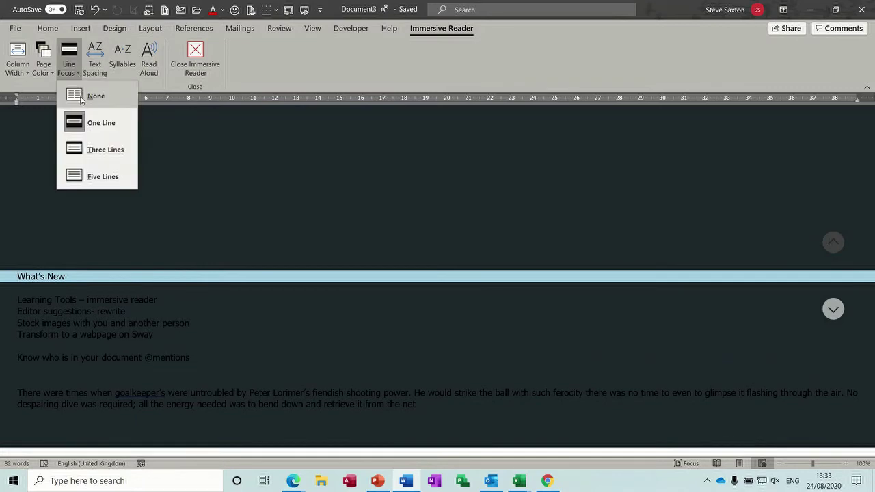
pyautogui.click(80, 98)
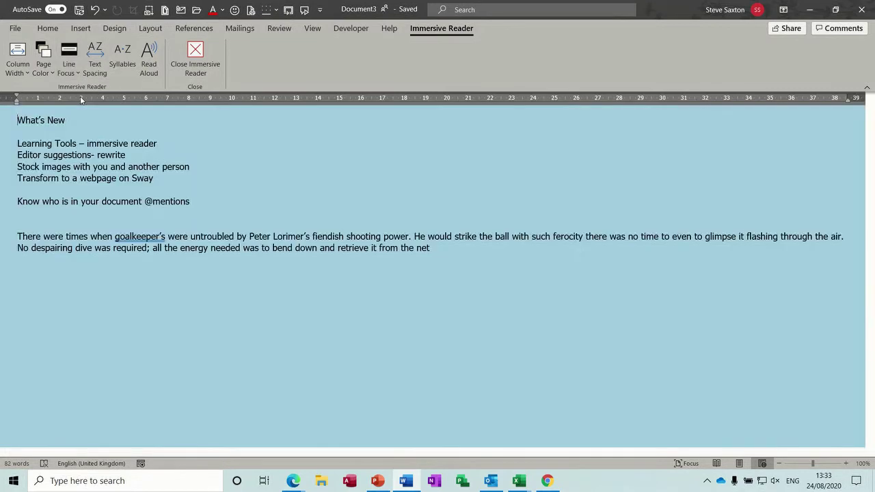
# Turn the wider text spacing on and off again, and show the breaks between syllables
pyautogui.click(95, 62)
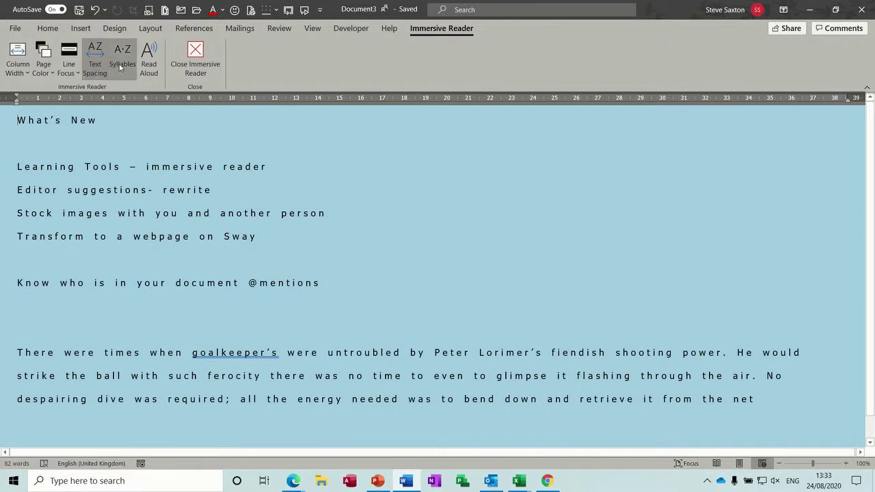
pyautogui.click(94, 66)
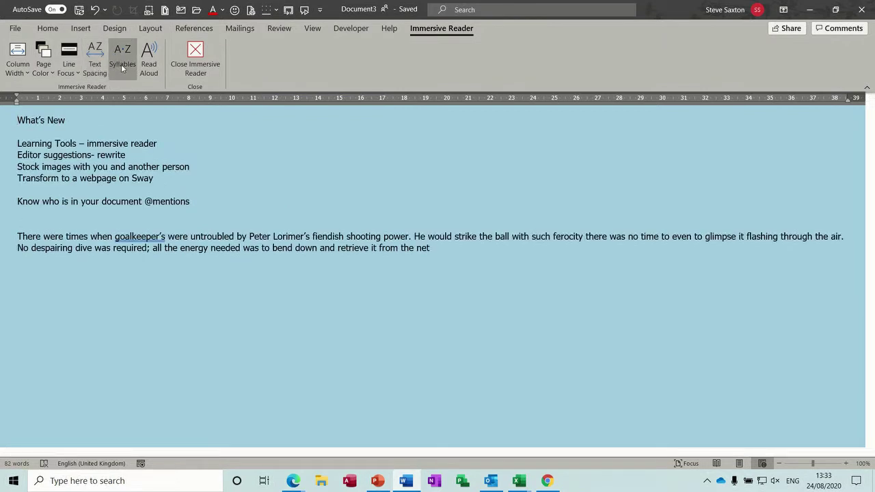
pyautogui.click(122, 67)
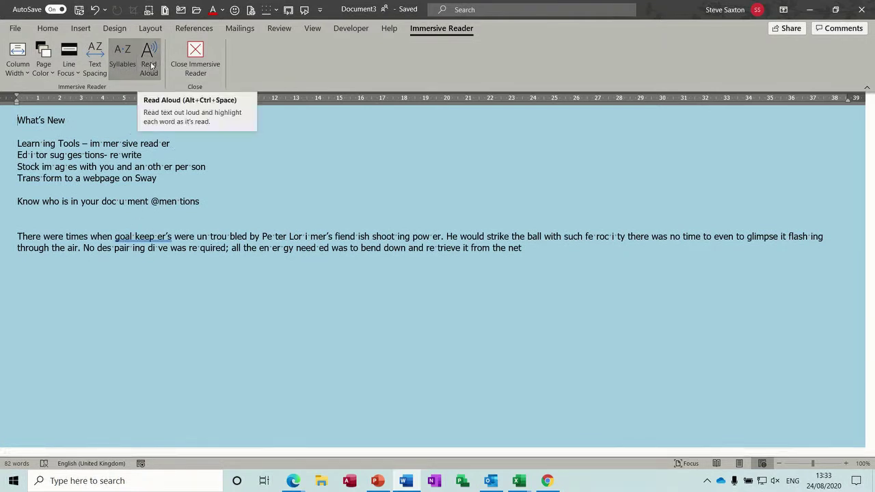
# Have the document read aloud, pause the reading, and close Immersive Reader
pyautogui.click(151, 65)
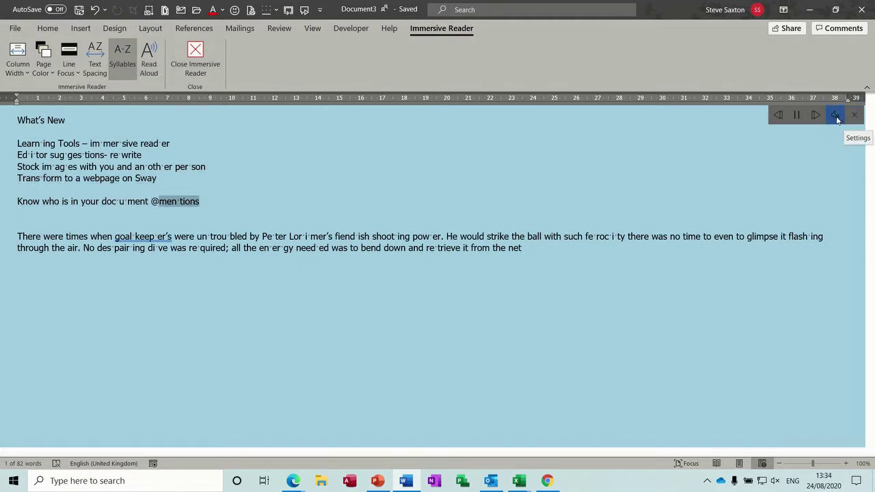
pyautogui.click(798, 116)
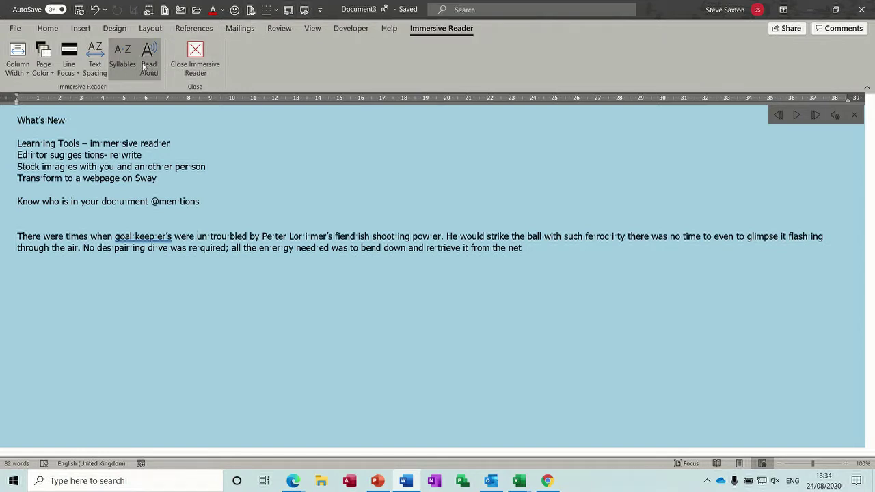
pyautogui.click(195, 64)
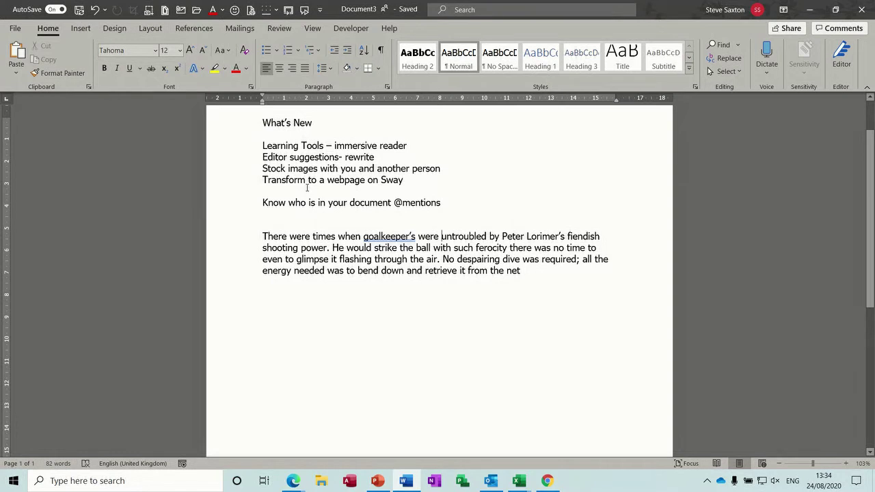
# Select the "Learning Tools – immersive reader" line, followed by the "Editor suggestions- rewrite" line
pyautogui.click(237, 147)
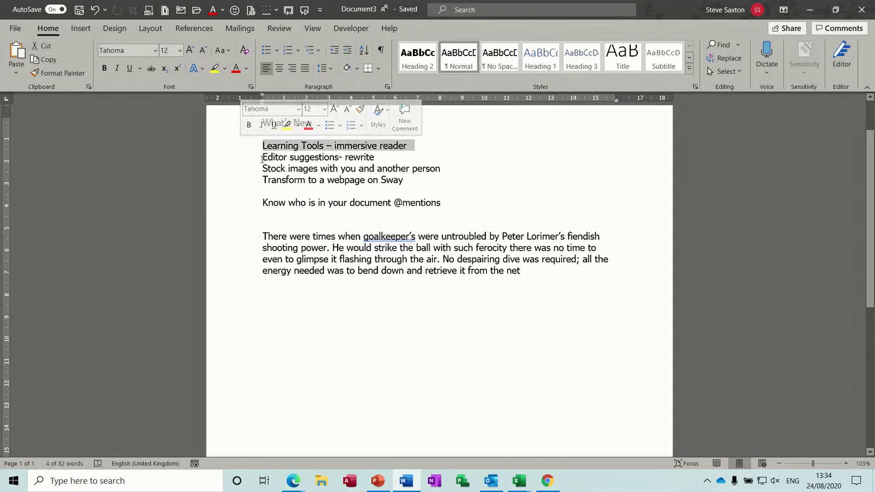
pyautogui.click(249, 159)
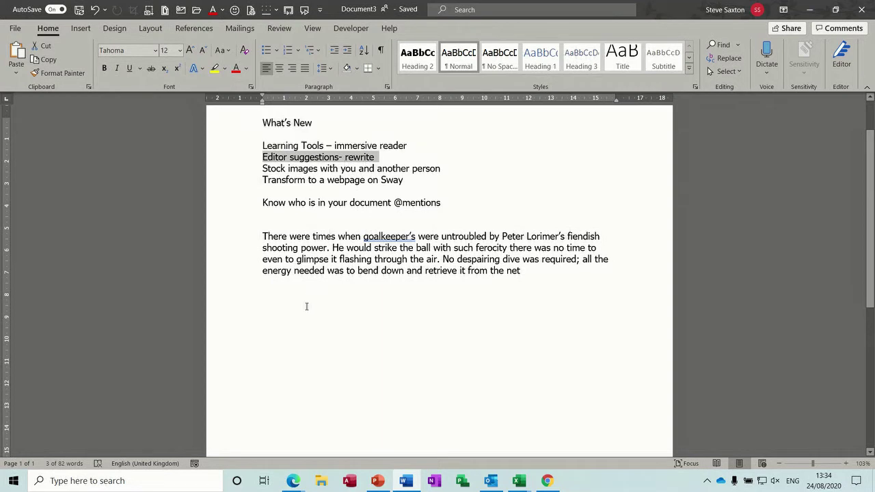
# Add the word "Intro" on the empty line below the goalkeeper paragraph
pyautogui.click(281, 303)
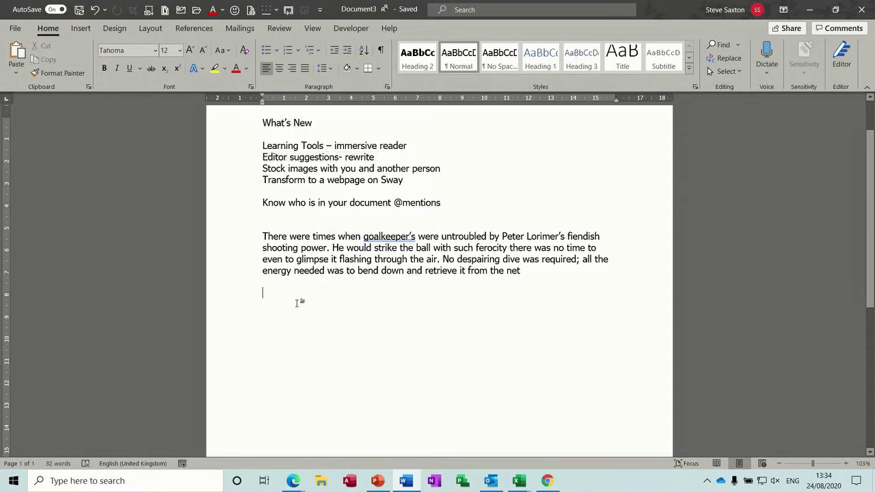
pyautogui.write('intro')
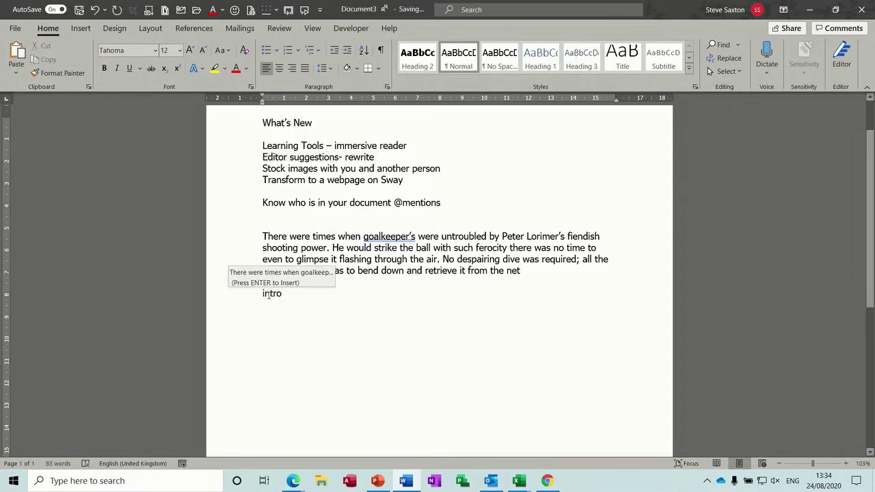
# Get rewrite suggestions for the word "Intro" and show the reading options of the "Opening Sequence" suggestion
pyautogui.doubleClick(269, 294)
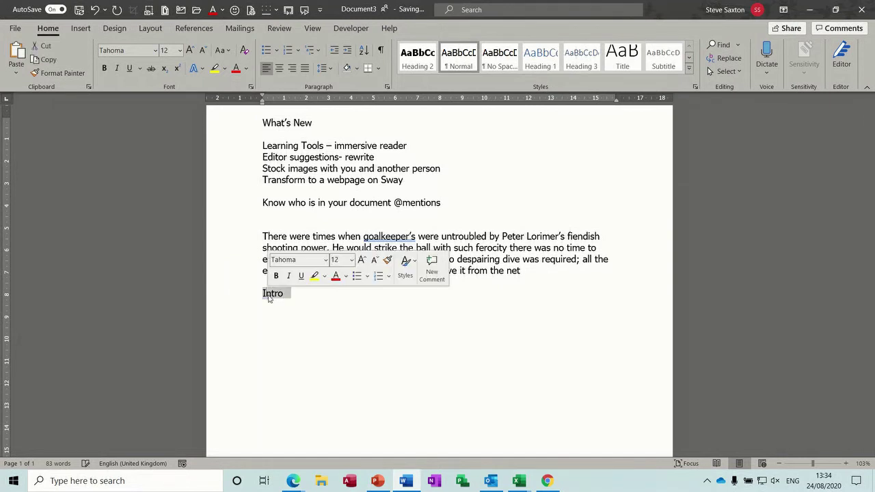
pyautogui.rightClick(269, 297)
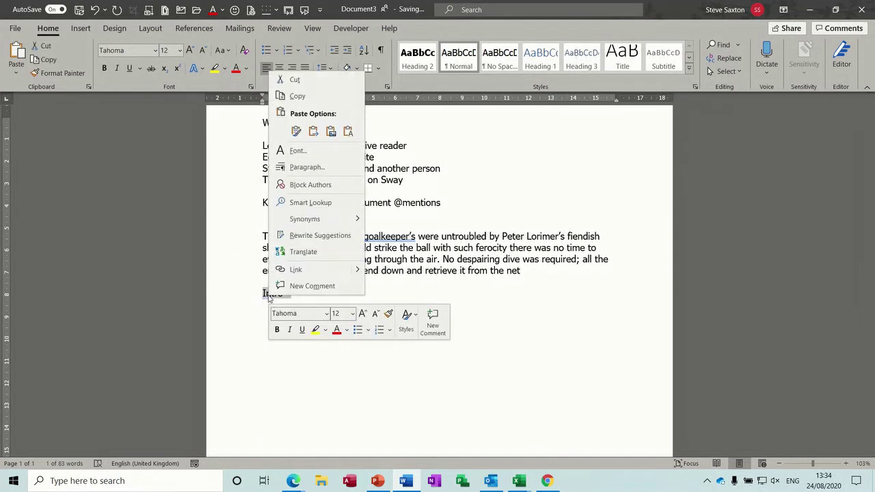
pyautogui.click(331, 237)
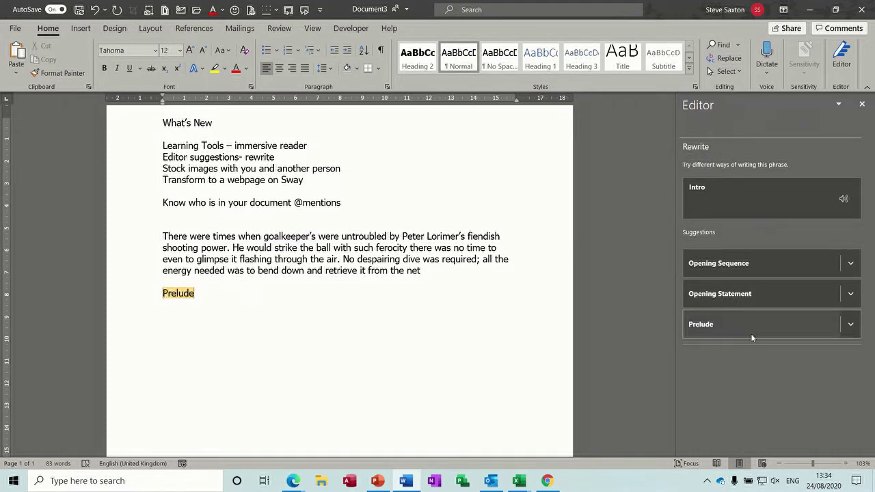
pyautogui.click(851, 265)
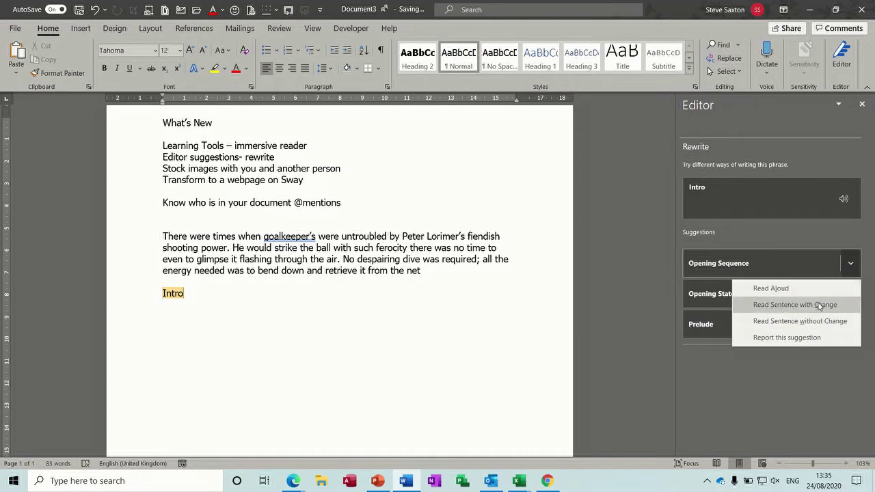
pyautogui.click(787, 233)
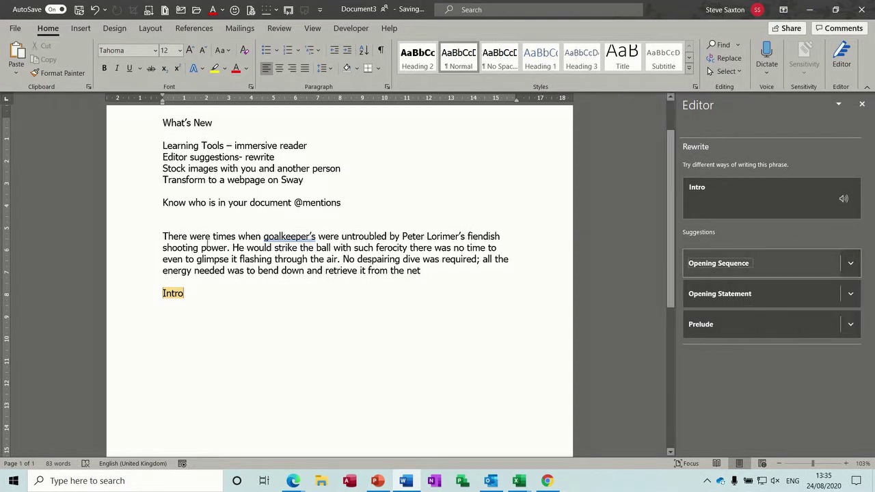
# Get rewrite suggestions for the paragraph's opening phrase, starting from the word "There", and preview the alternatives in the text
pyautogui.doubleClick(180, 236)
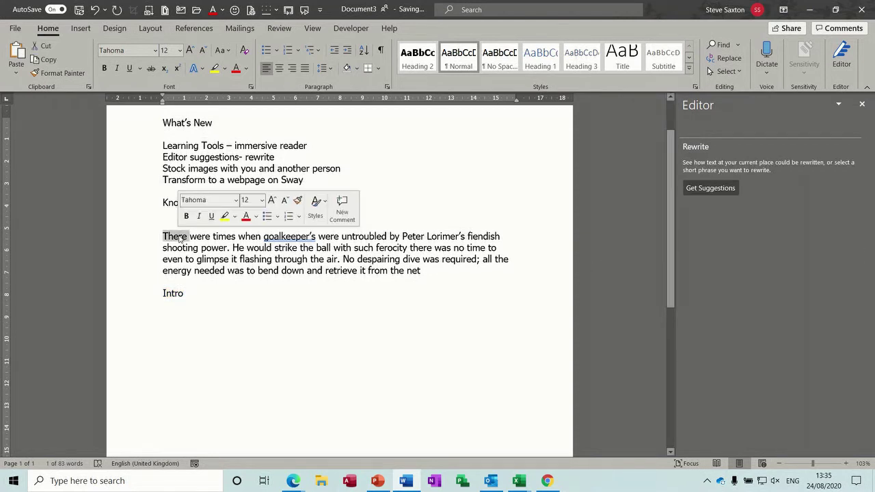
pyautogui.rightClick(180, 238)
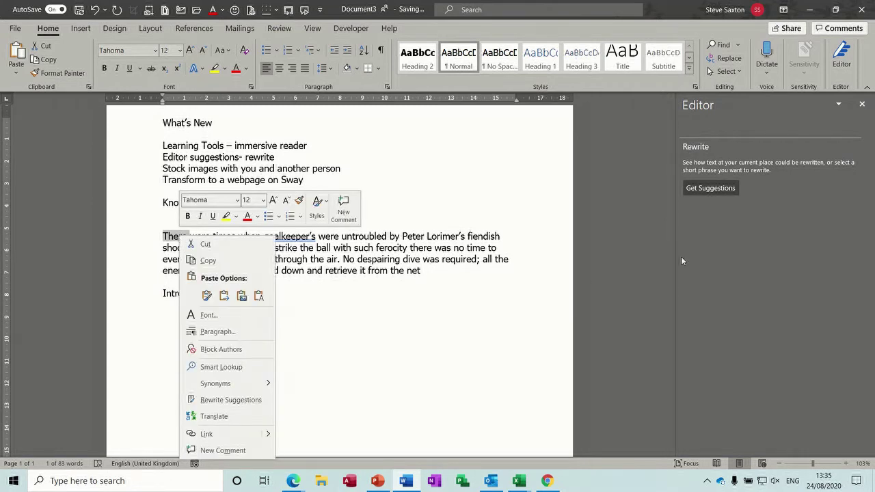
pyautogui.click(708, 188)
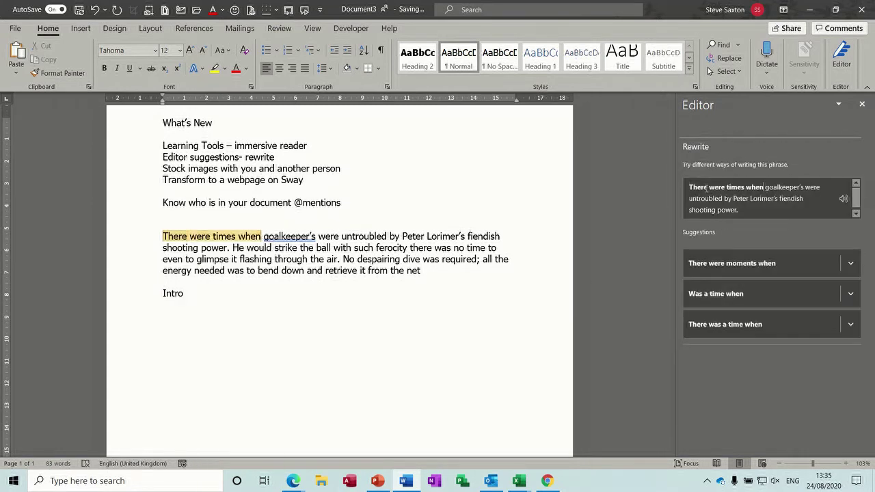
pyautogui.click(696, 269)
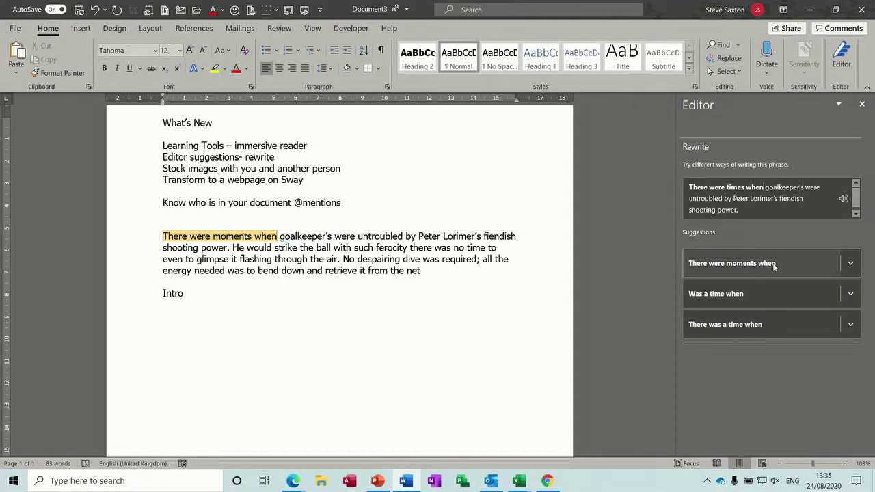
pyautogui.click(715, 294)
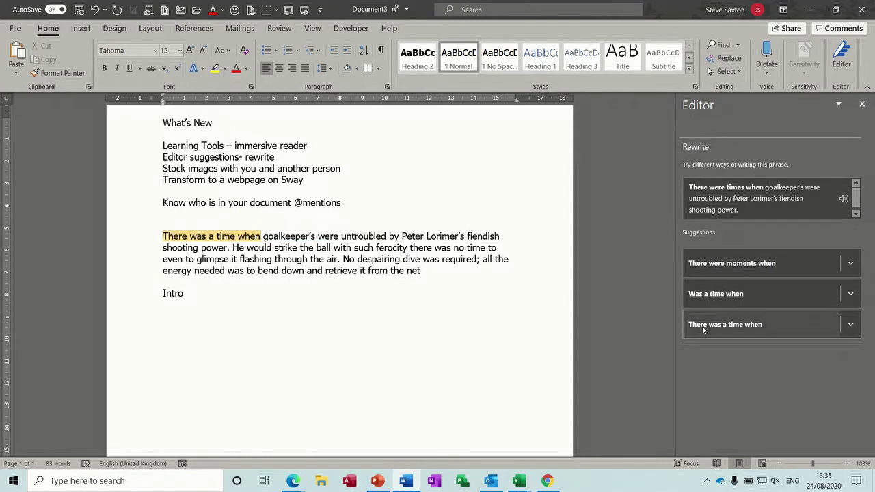
pyautogui.click(768, 328)
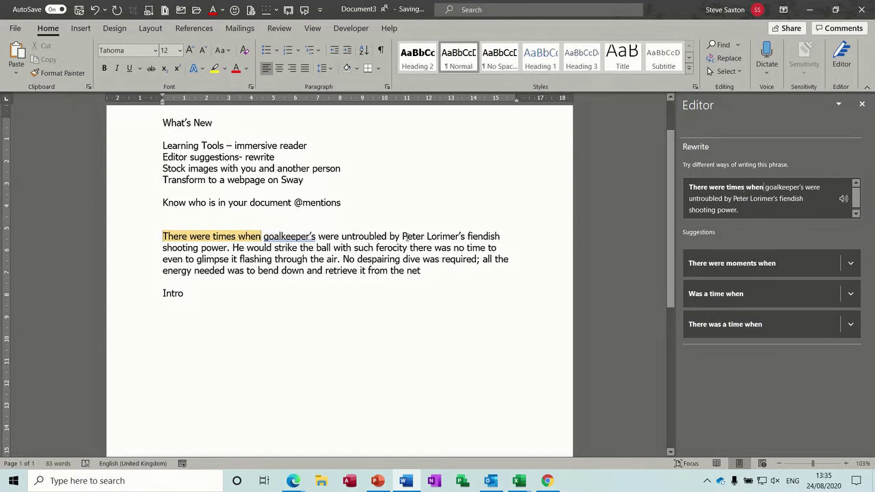
# Get rewrite suggestions for the phrase "Peter Lorimer's fiendish" and for the phrase "all the energy"
pyautogui.moveTo(403, 236); pyautogui.dragTo(501, 237)
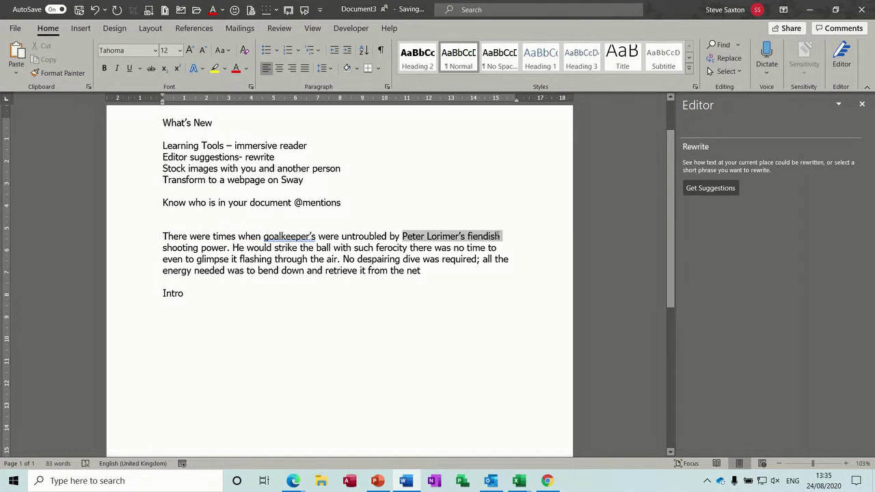
pyautogui.click(708, 189)
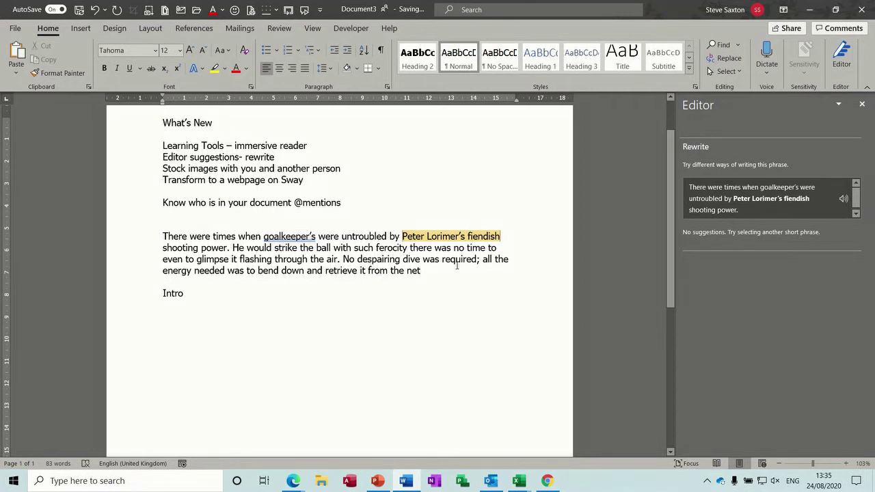
pyautogui.moveTo(484, 260); pyautogui.dragTo(193, 271)
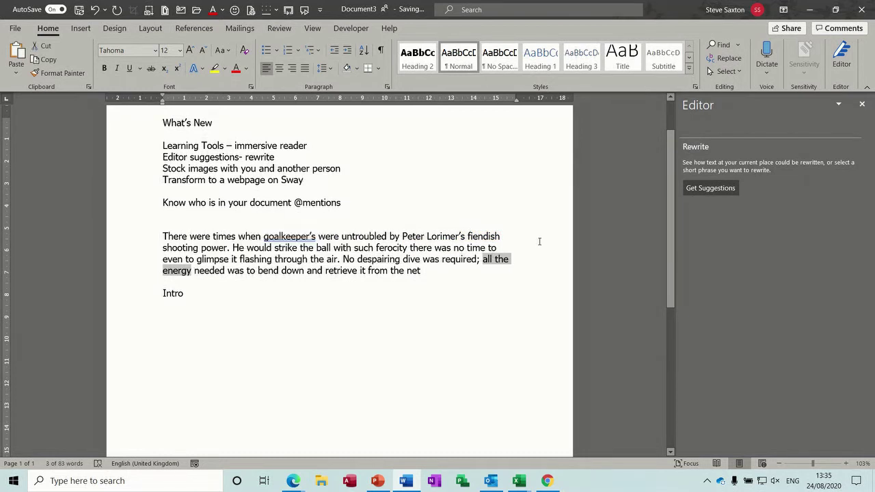
pyautogui.click(718, 188)
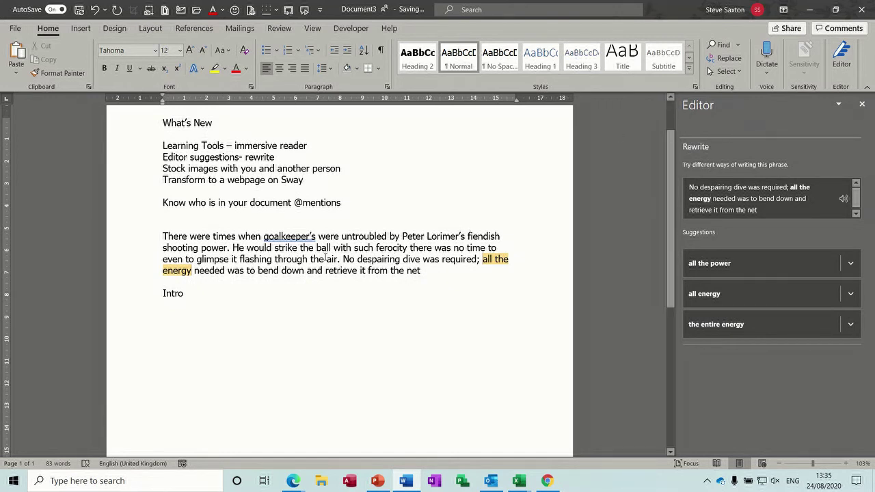
# Show where the Rewrite Suggestions command is offered for the word "energy" without running it, and close Editor
pyautogui.rightClick(173, 268)
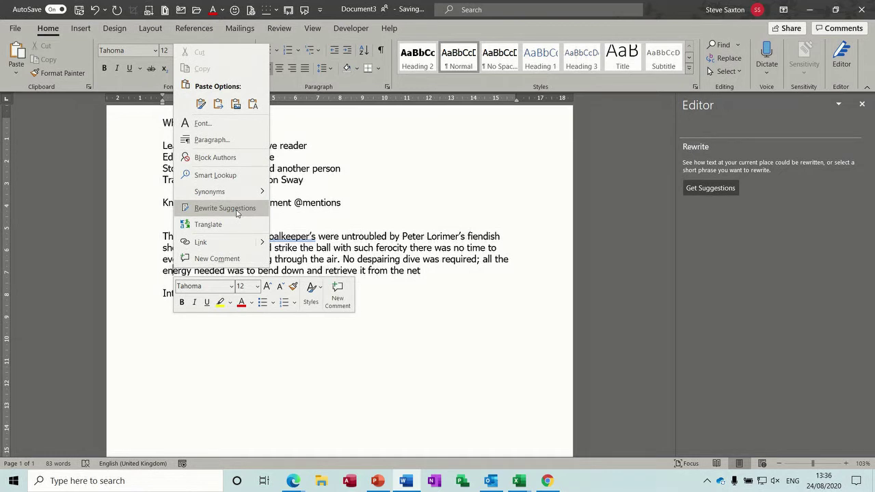
pyautogui.press('Escape')
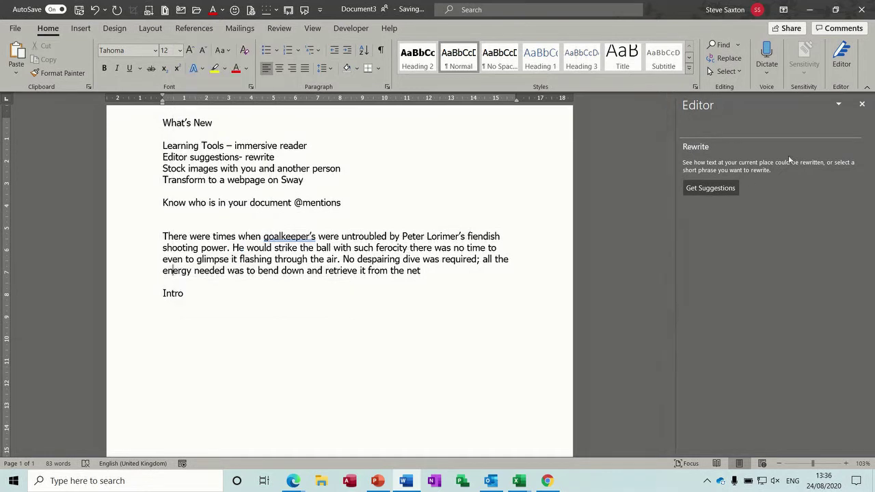
pyautogui.click(862, 104)
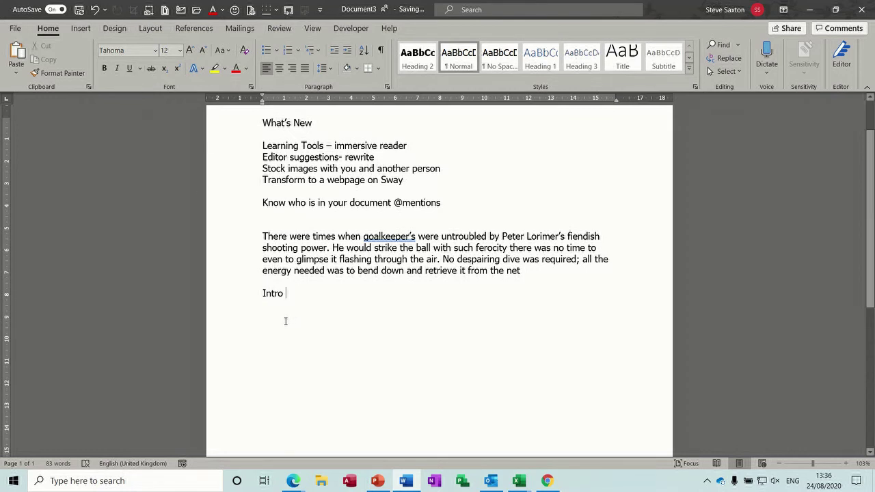
# Start a new line below "Intro" and browse the Background, Business and Success categories of the stock images
pyautogui.press('Return')
pyautogui.click(81, 29)
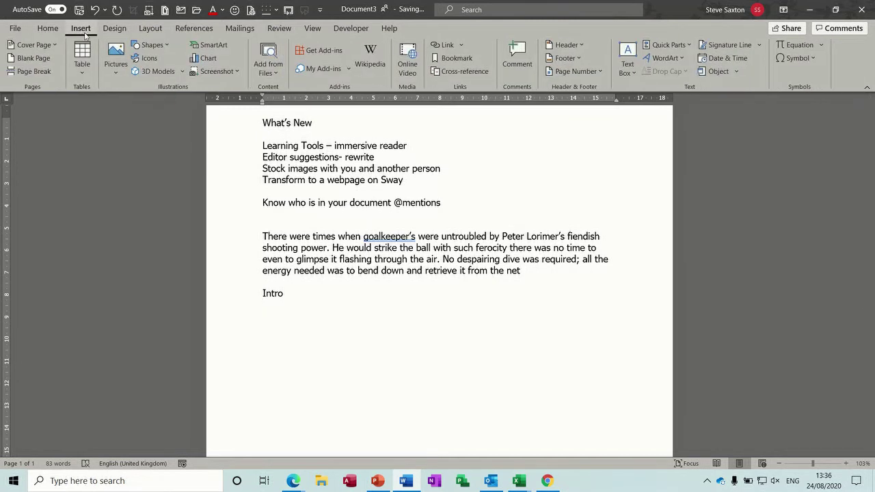
pyautogui.click(117, 75)
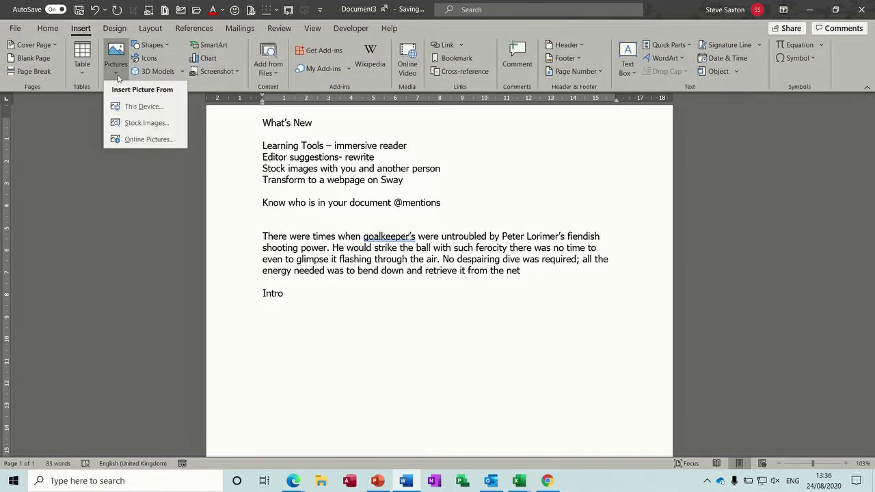
pyautogui.click(147, 124)
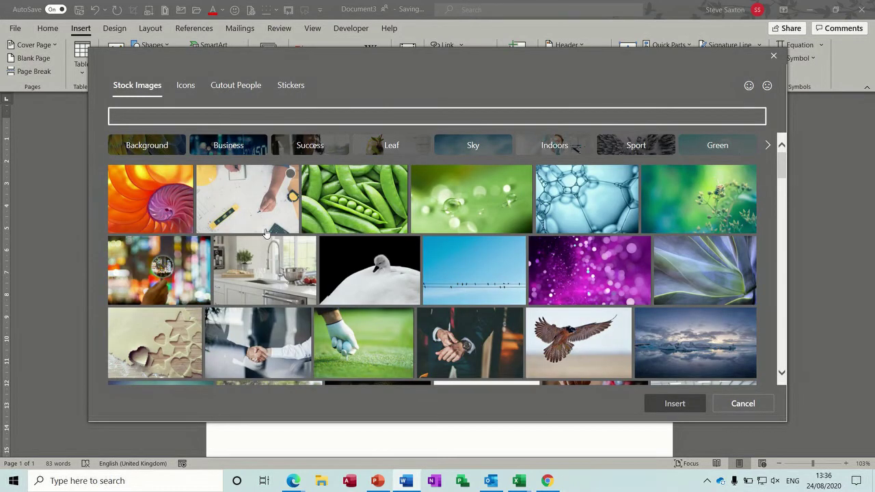
pyautogui.click(150, 152)
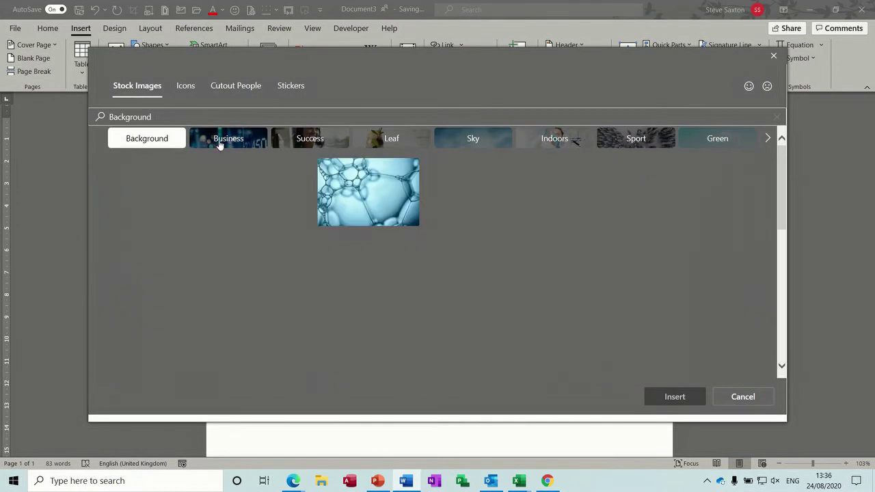
pyautogui.click(226, 140)
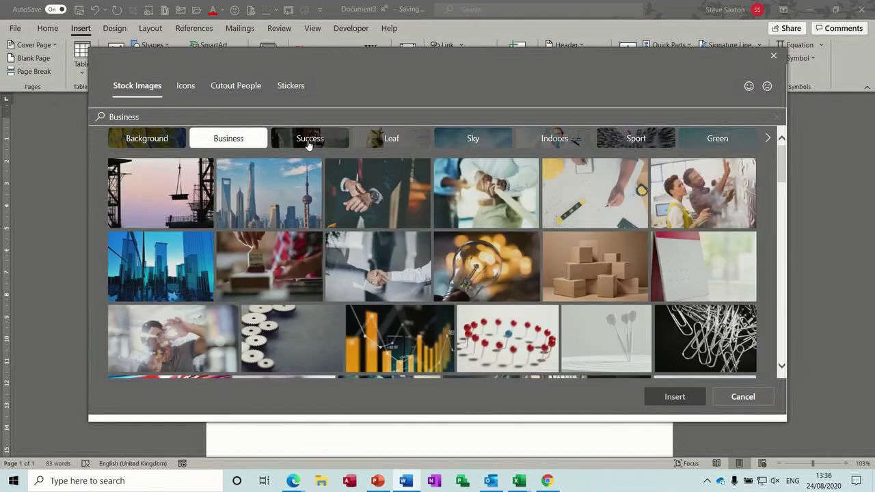
pyautogui.click(309, 143)
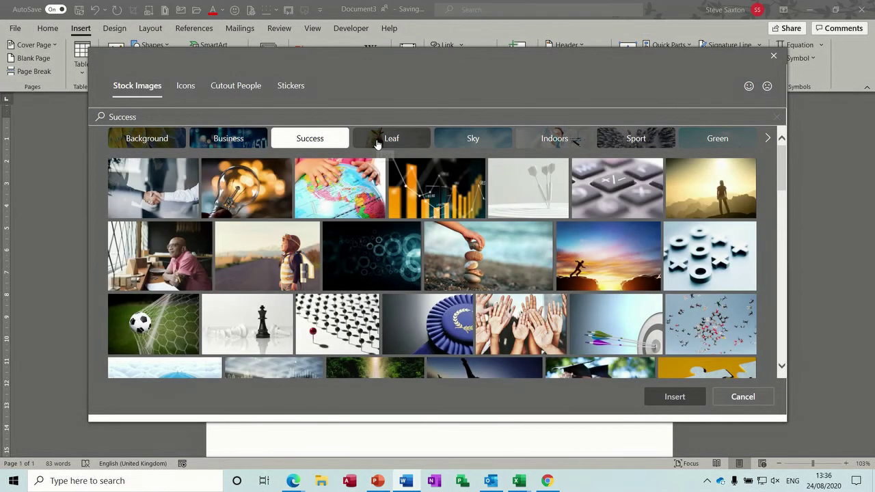
# Insert the Leaf stock image of a tiger's face among green fronds, and add an empty line between "Intro" and the picture
pyautogui.click(376, 142)
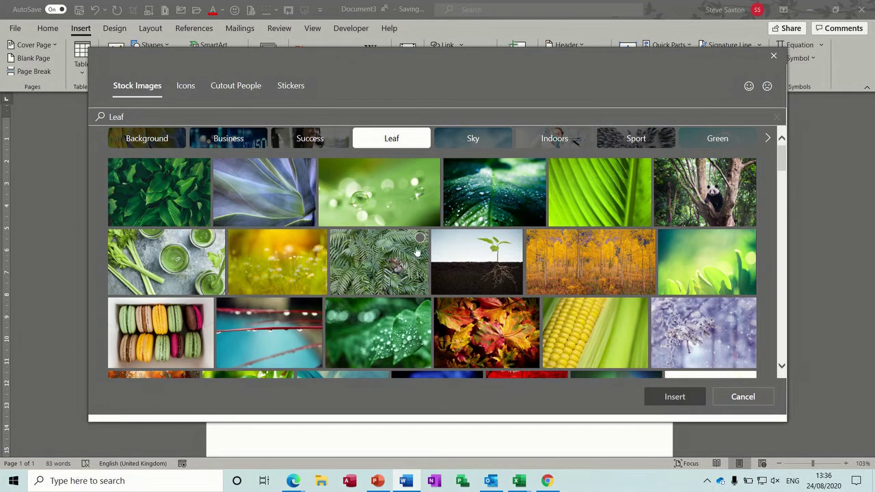
pyautogui.click(420, 237)
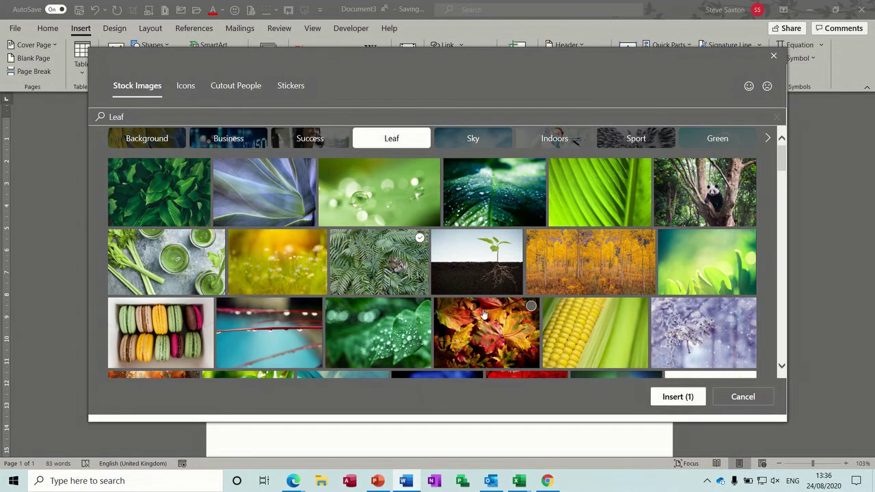
pyautogui.click(675, 397)
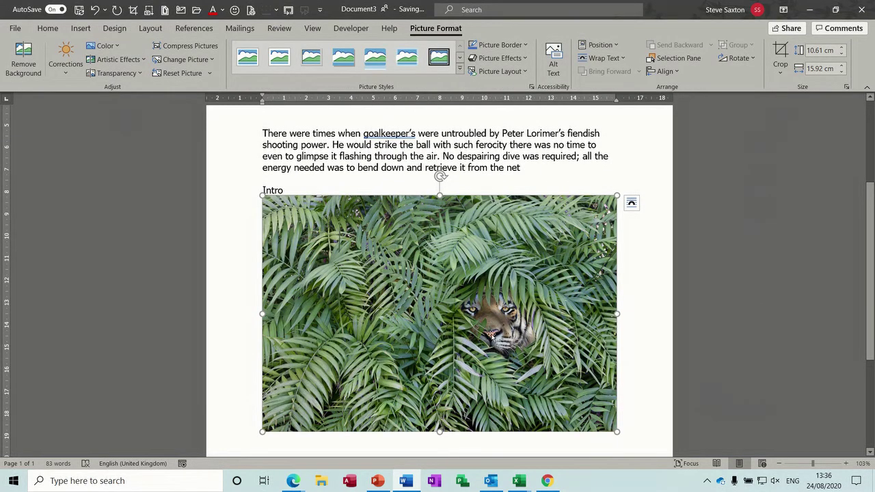
pyautogui.click(327, 189)
pyautogui.press('Return')
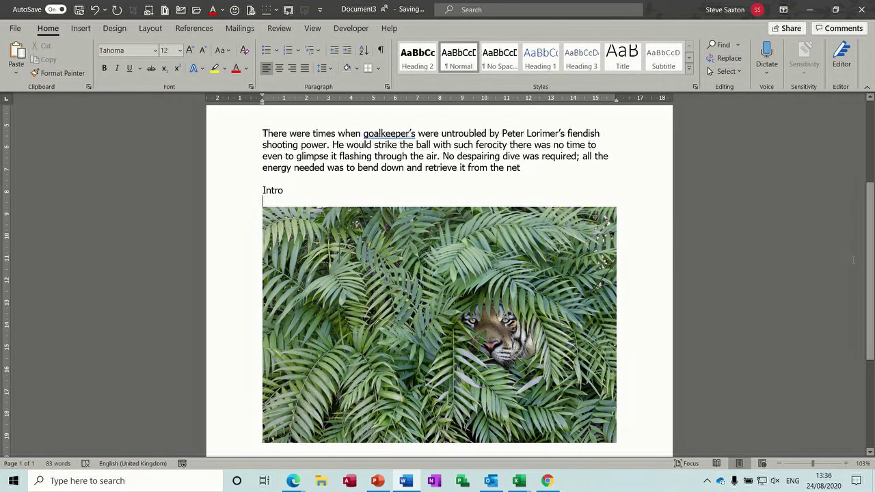
# Start transforming the document into a Sway web page and choose the Fete style
pyautogui.scroll(5, 499, 252)
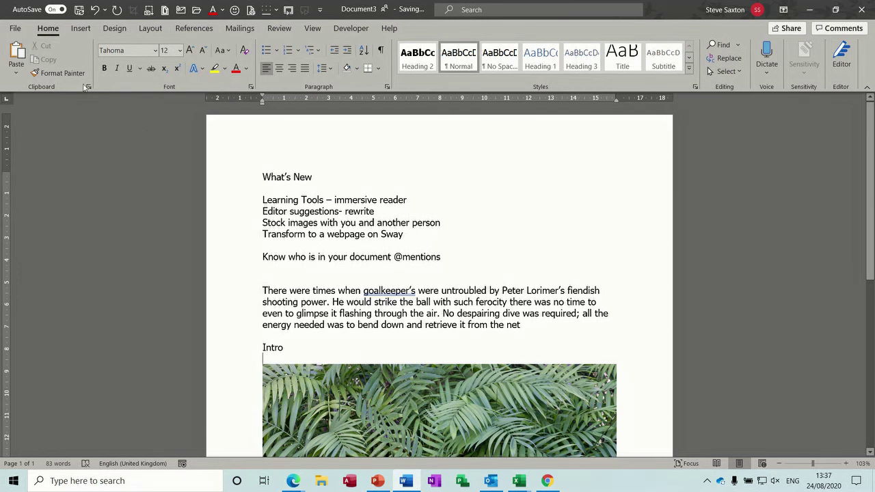
pyautogui.click(14, 28)
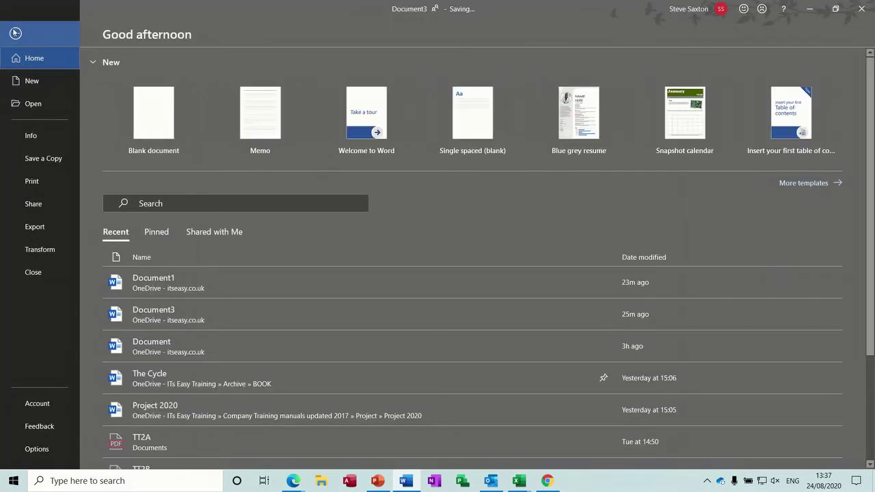
pyautogui.click(40, 250)
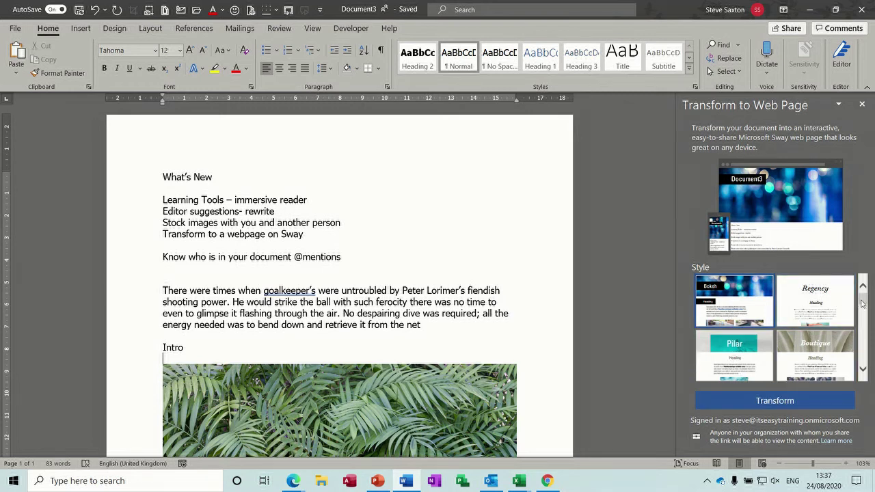
pyautogui.moveTo(864, 303); pyautogui.dragTo(865, 320)
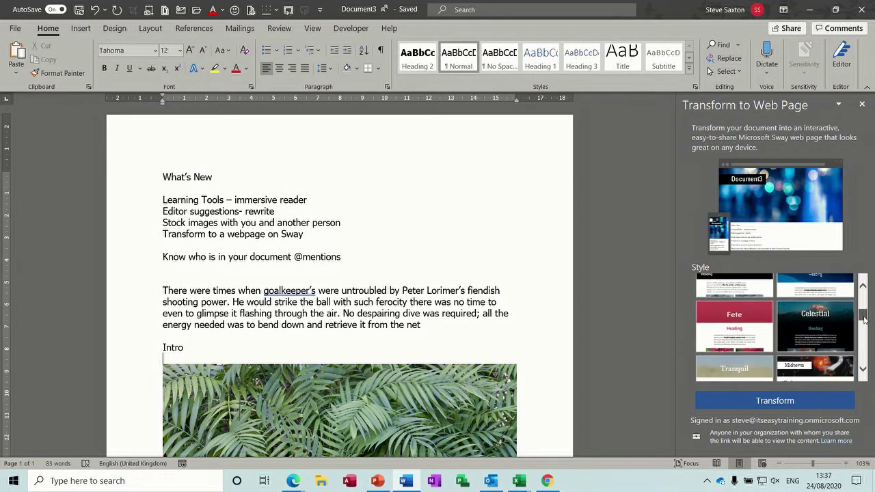
pyautogui.click(746, 325)
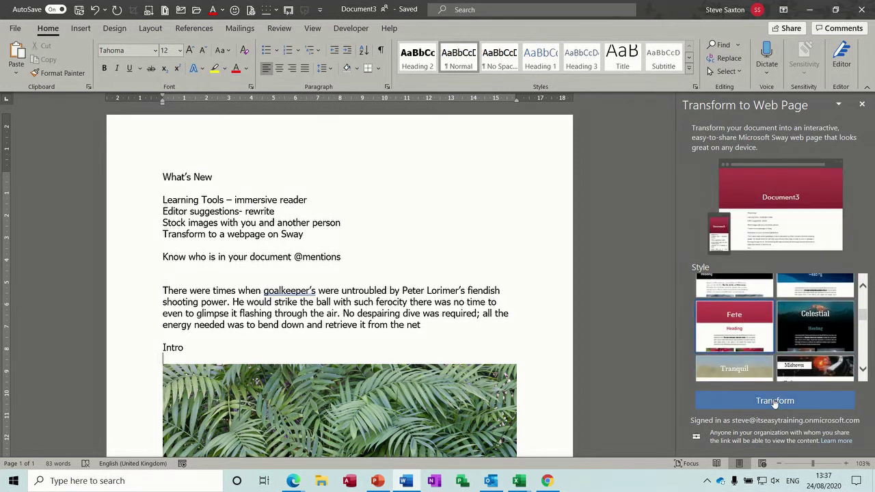
# Transform the document into a Sway web page with the signed-in work account and look through the resulting page
pyautogui.click(773, 400)
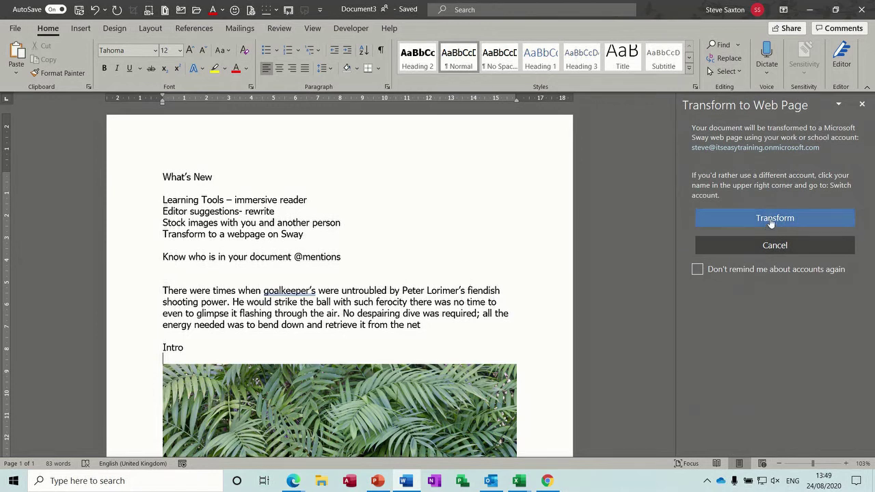
pyautogui.click(771, 221)
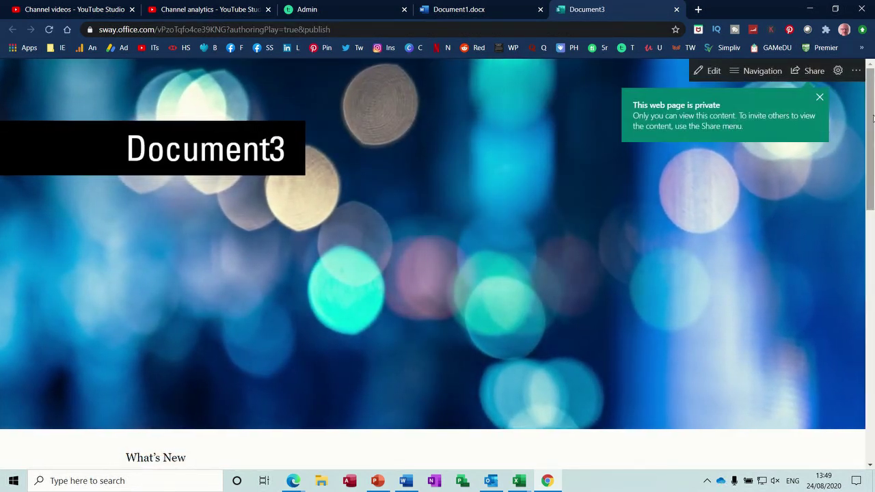
pyautogui.scroll(-3, 873, 181)
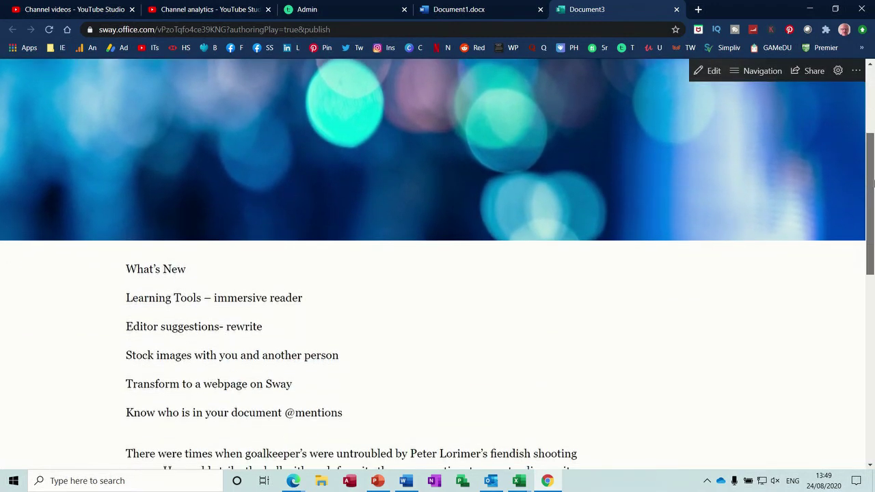
pyautogui.moveTo(873, 181); pyautogui.dragTo(873, 130)
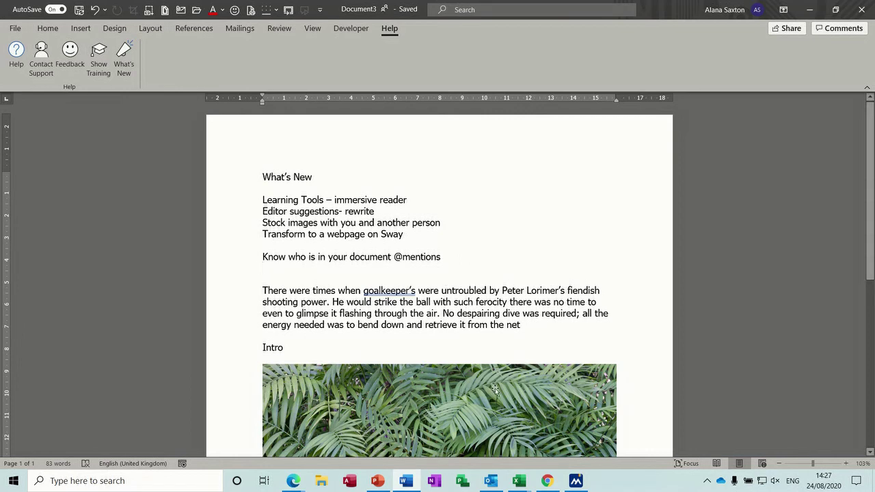
pyautogui.click(547, 481)
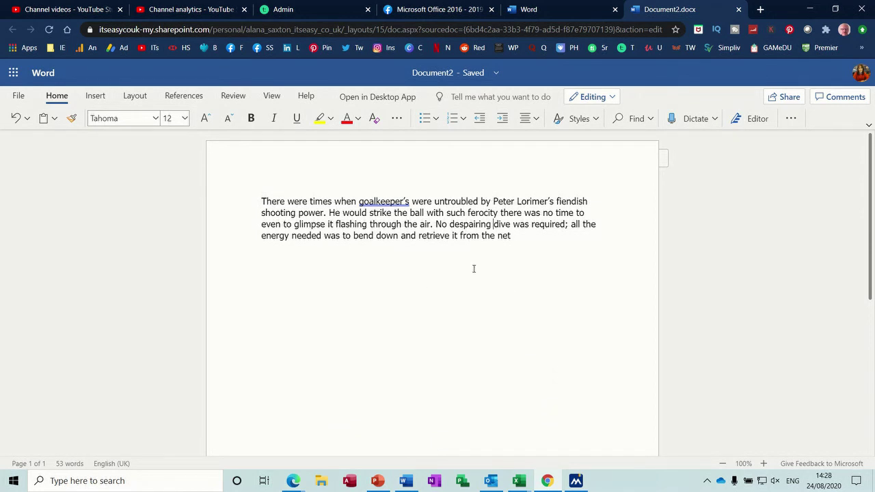
pyautogui.write('@')
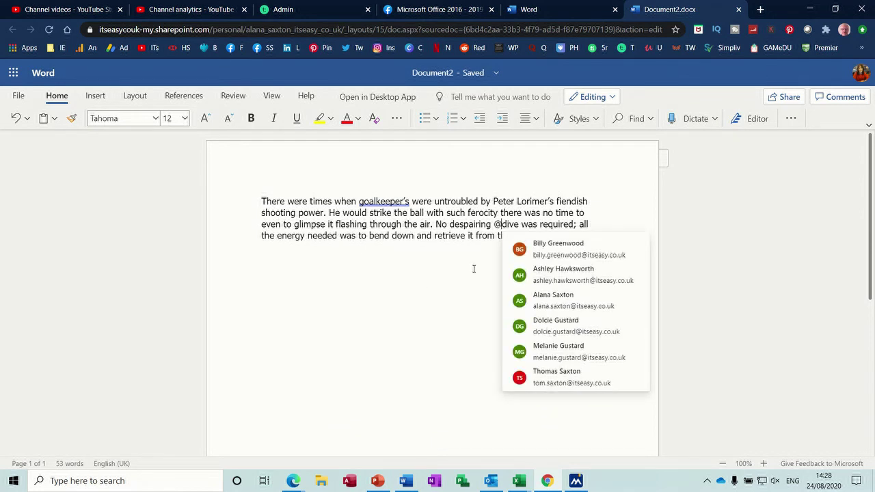
pyautogui.click(552, 255)
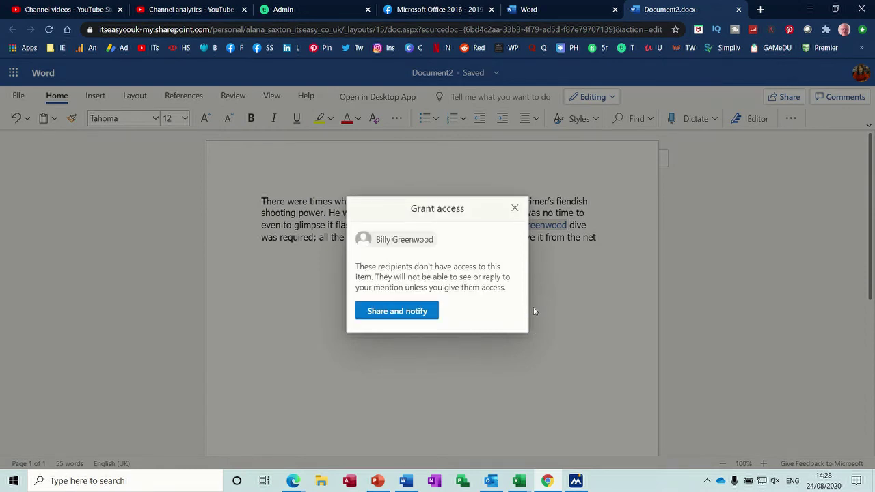
pyautogui.click(394, 314)
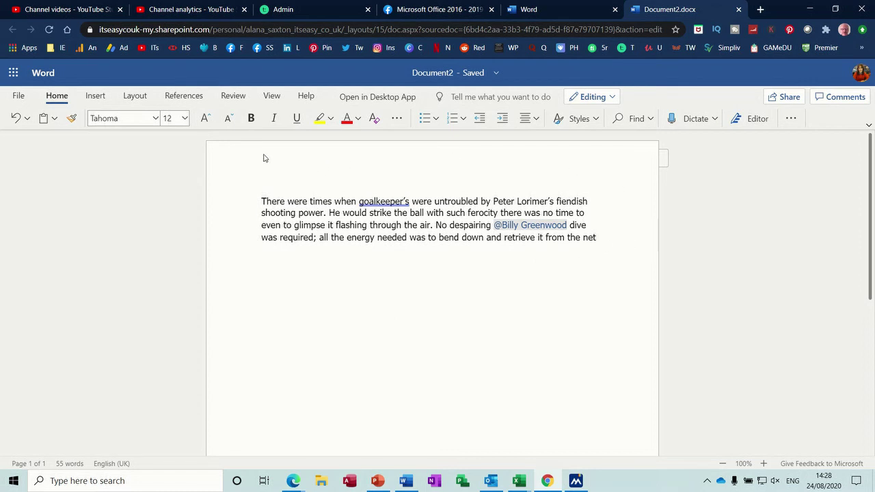
pyautogui.click(841, 98)
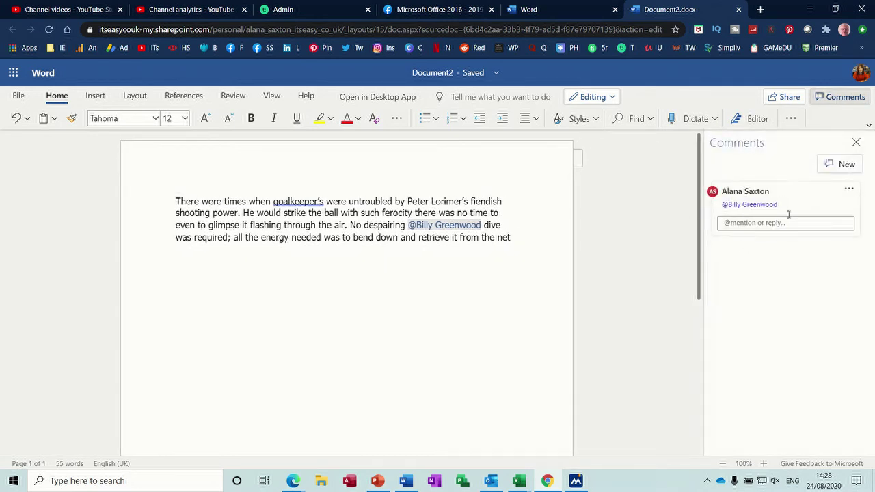
pyautogui.click(839, 164)
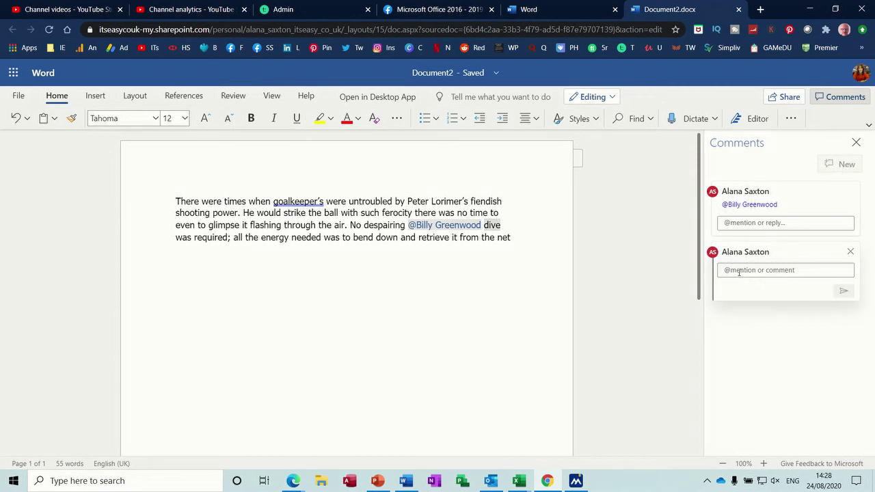
pyautogui.write('@')
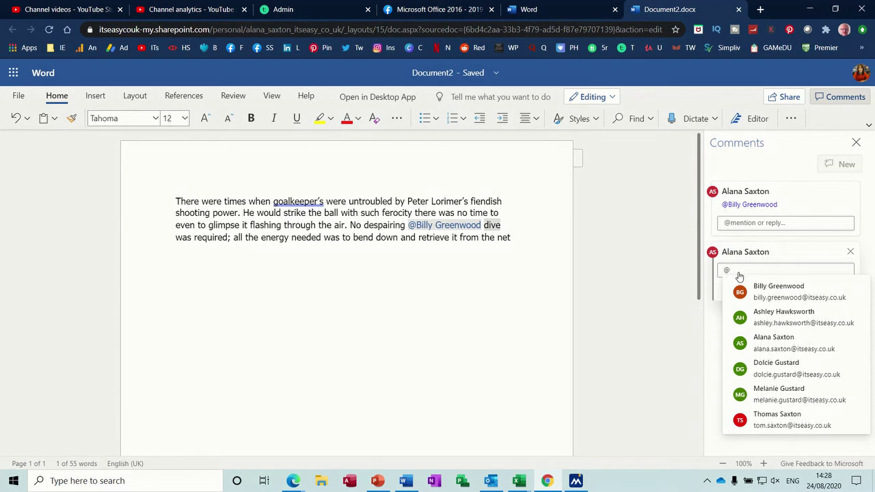
pyautogui.write('t')
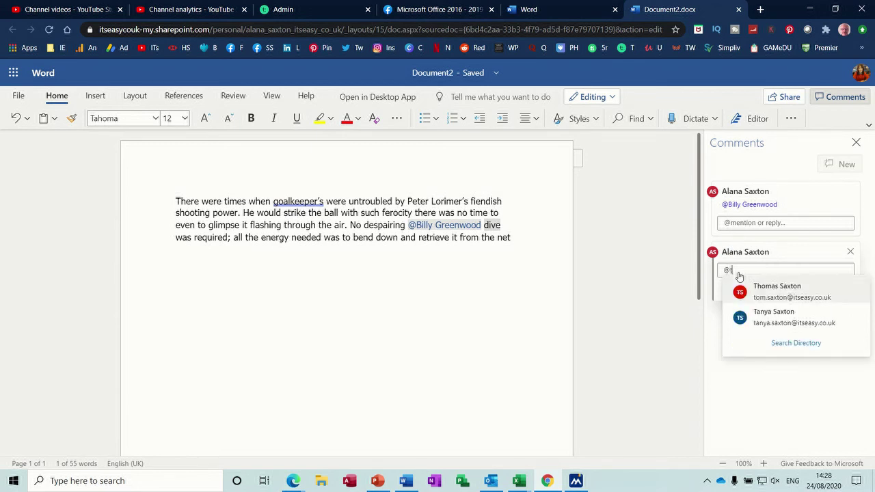
pyautogui.click(767, 319)
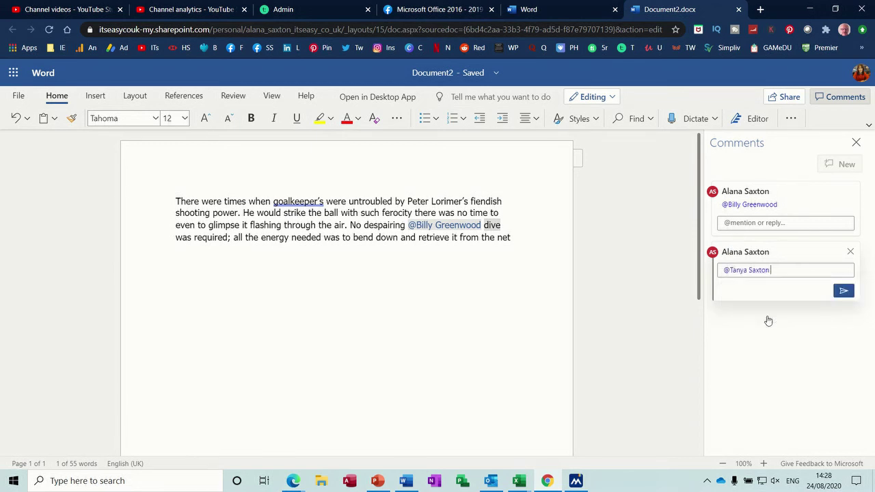
pyautogui.write('Can you check this')
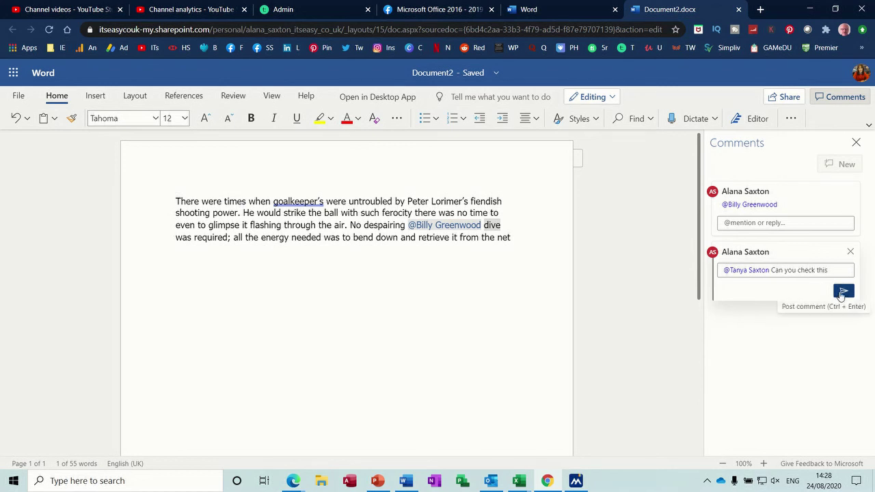
pyautogui.click(841, 292)
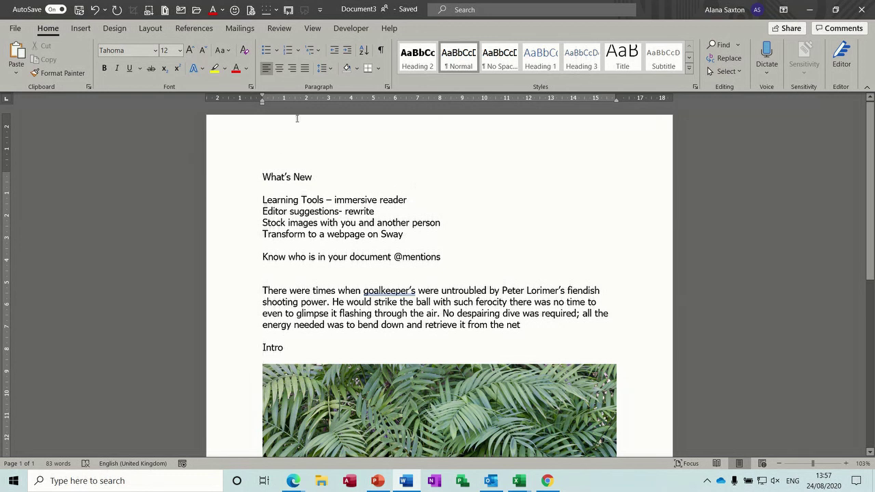
# In desktop Word's Document3, look through the What's New information and the general Help topics, and close Help
pyautogui.click(388, 29)
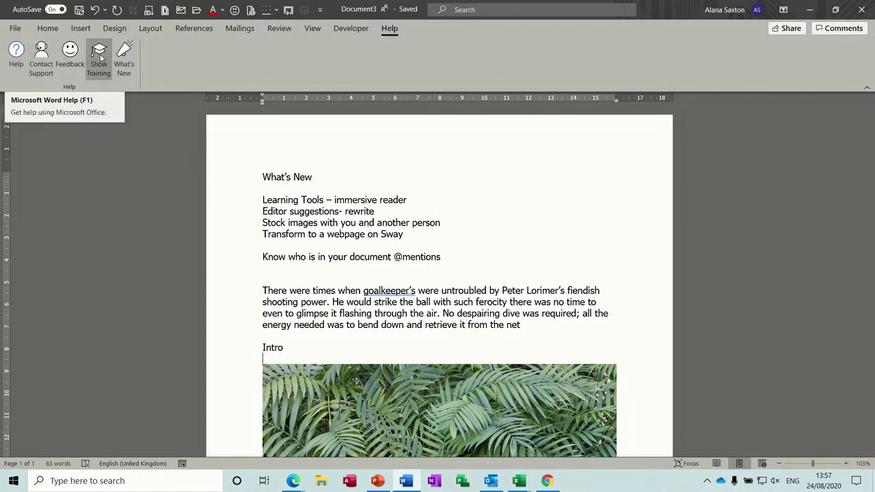
pyautogui.click(124, 58)
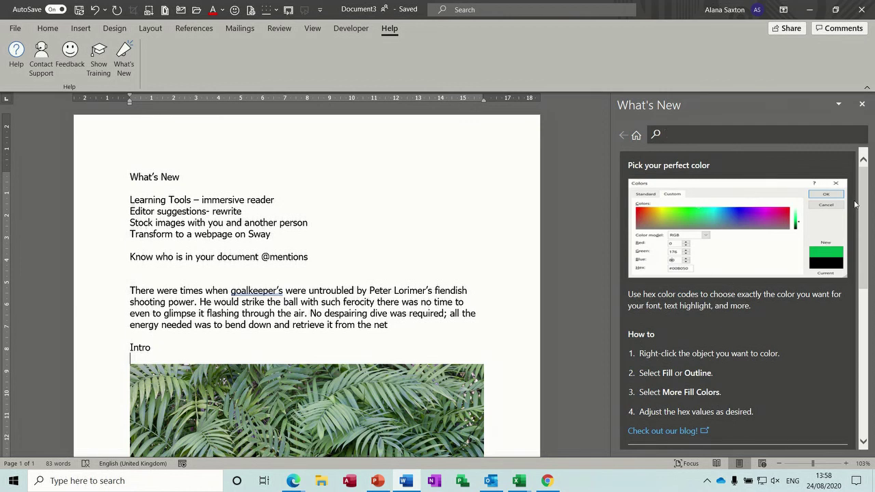
pyautogui.scroll(-3, 873, 236)
pyautogui.moveTo(874, 236); pyautogui.dragTo(874, 336)
pyautogui.scroll(12, 874, 336)
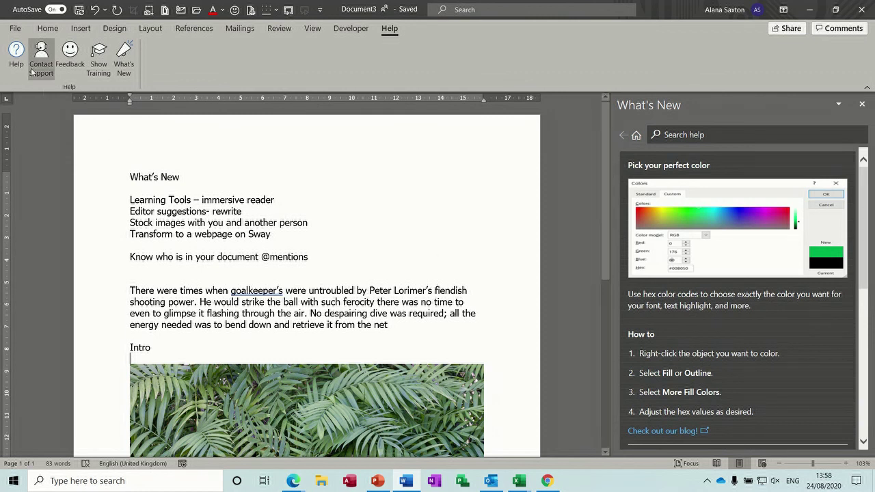
pyautogui.click(16, 53)
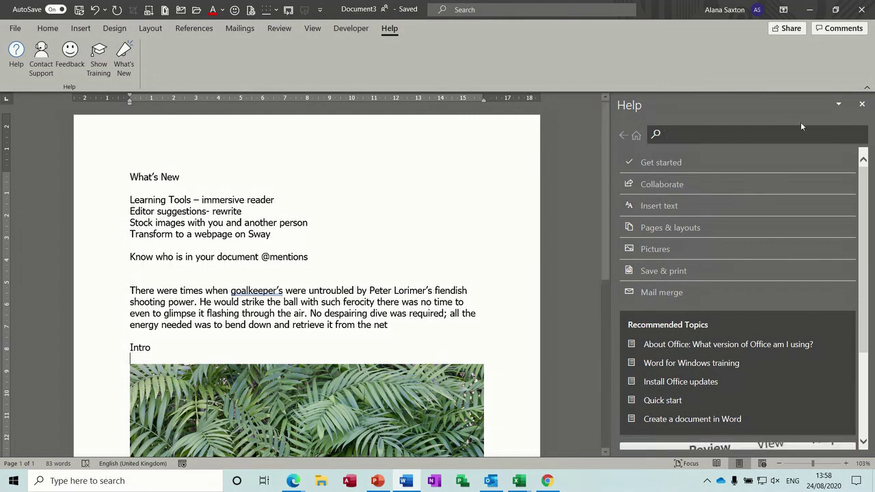
pyautogui.click(862, 104)
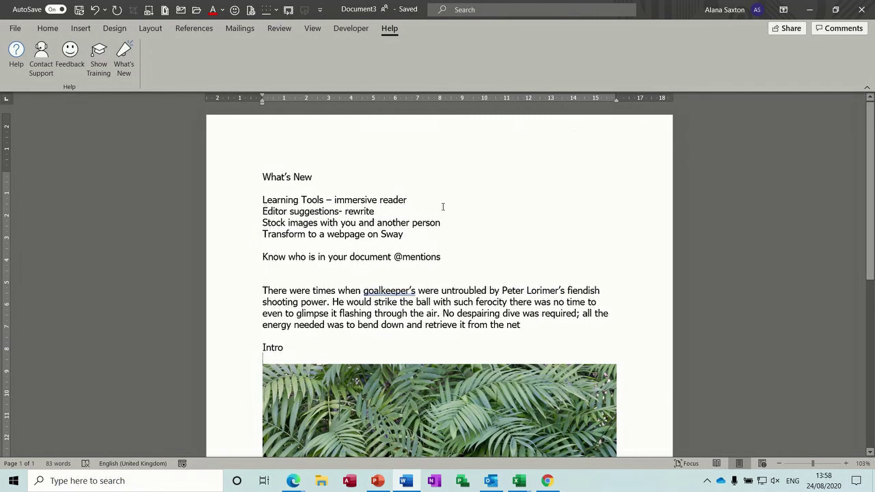